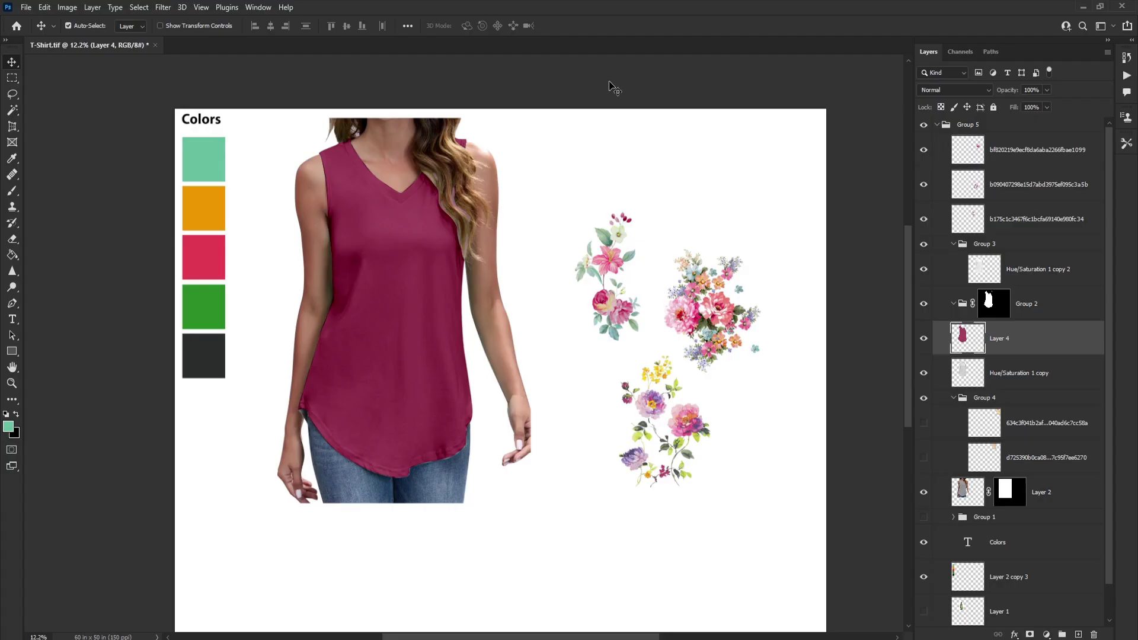
Step: Open Hue/Saturation on the flowers and step through the Cyans, Greens and Yellows ranges
{"action": "key", "text": "ctrl+u"}
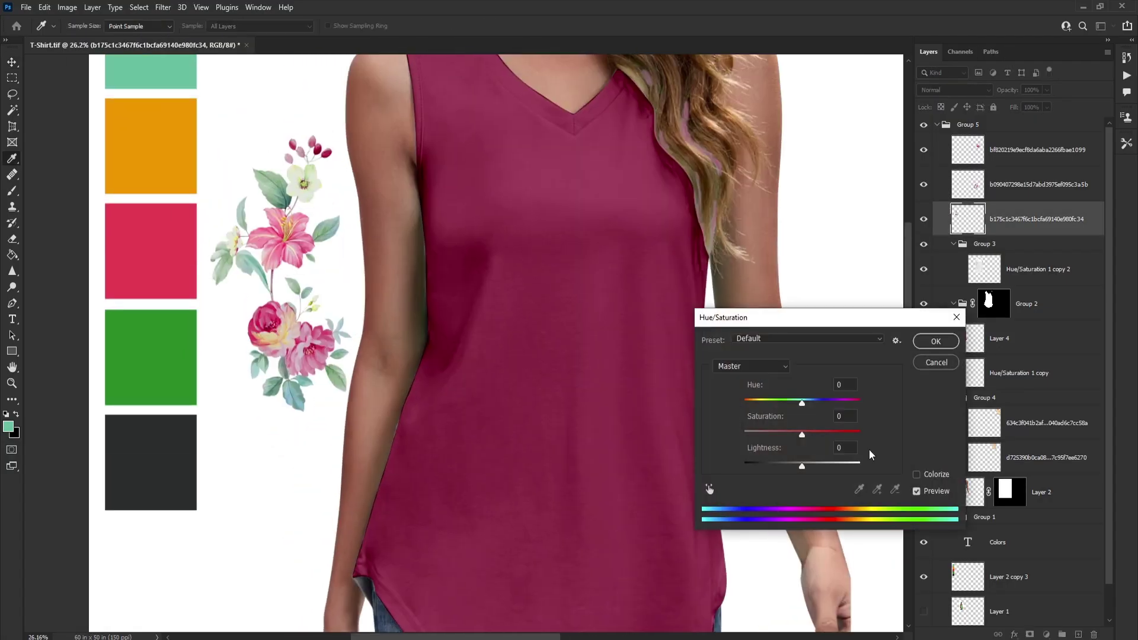
{"action": "left_click", "coordinate": [739, 366]}
{"action": "left_click", "coordinate": [736, 418]}
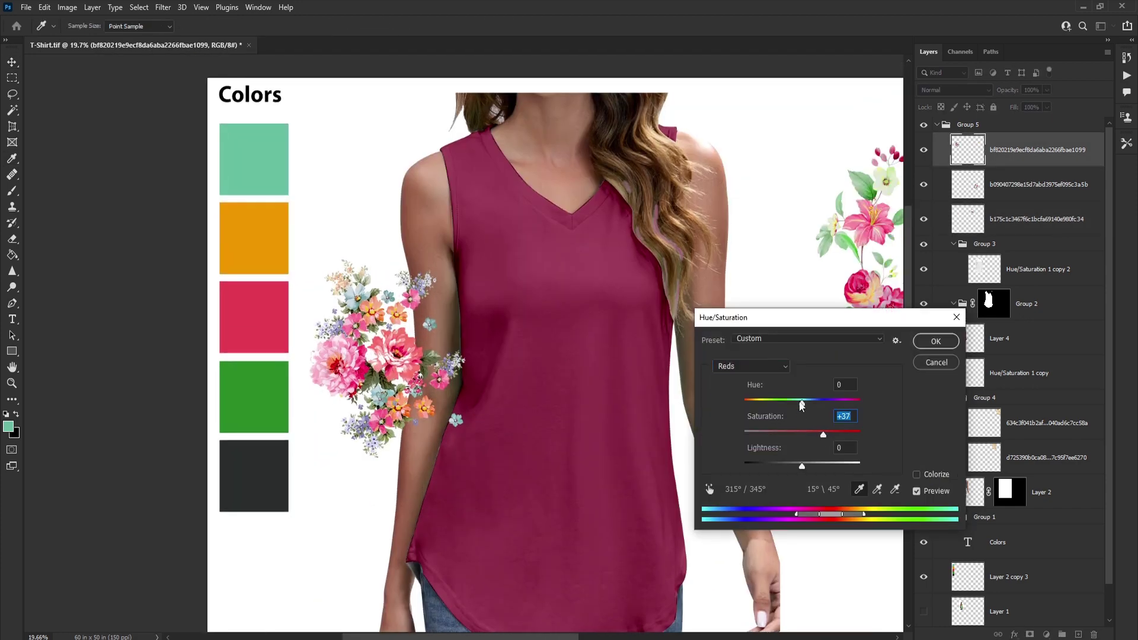
{"action": "left_click", "coordinate": [751, 366]}
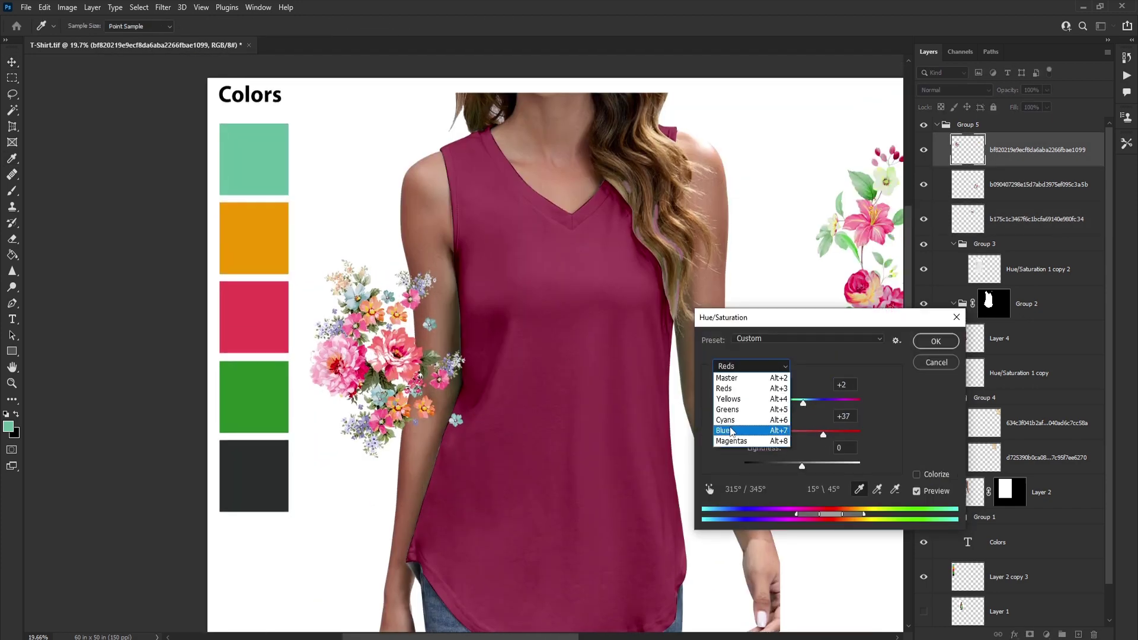
{"action": "left_click", "coordinate": [735, 404]}
{"action": "left_click", "coordinate": [748, 366]}
{"action": "left_click", "coordinate": [735, 395]}
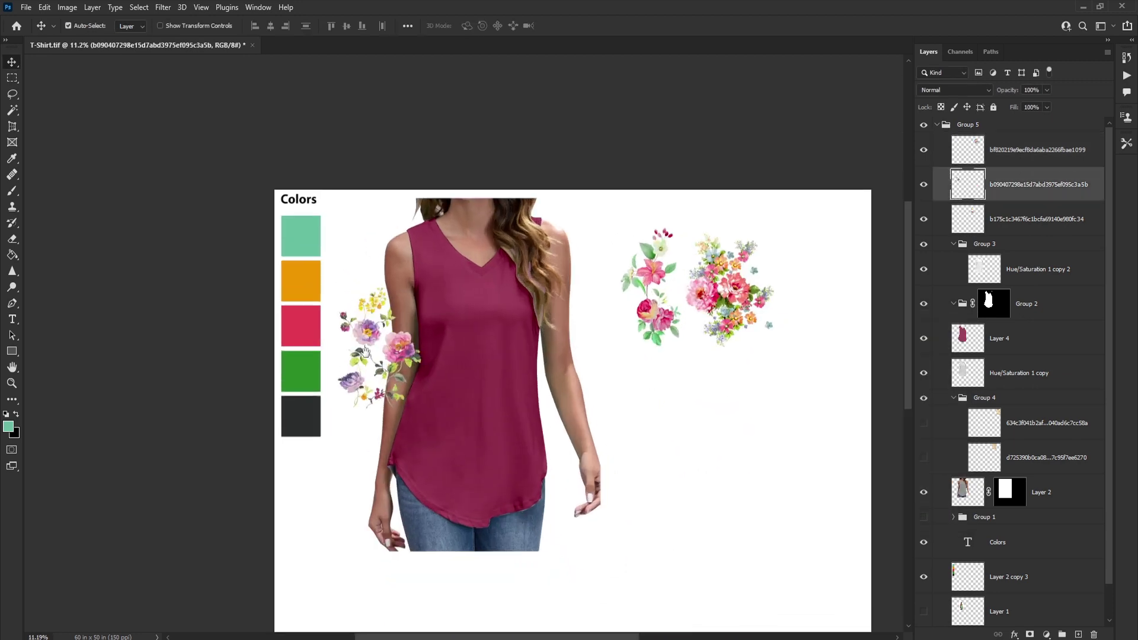
Step: Shift the flowers' Yellows hue to +32 and Blues to +33, adjust Magentas, and apply
{"action": "left_click", "coordinate": [750, 365]}
{"action": "left_click", "coordinate": [735, 394]}
{"action": "mouse_move", "coordinate": [802, 402]}
{"action": "left_mouse_down"}
{"action": "mouse_move", "coordinate": [823, 404]}
{"action": "mouse_move", "coordinate": [823, 434]}
{"action": "left_mouse_up"}
{"action": "left_click", "coordinate": [751, 366]}
{"action": "left_click", "coordinate": [735, 405]}
{"action": "left_click", "coordinate": [735, 435]}
{"action": "left_click", "coordinate": [751, 366]}
{"action": "left_click", "coordinate": [736, 445]}
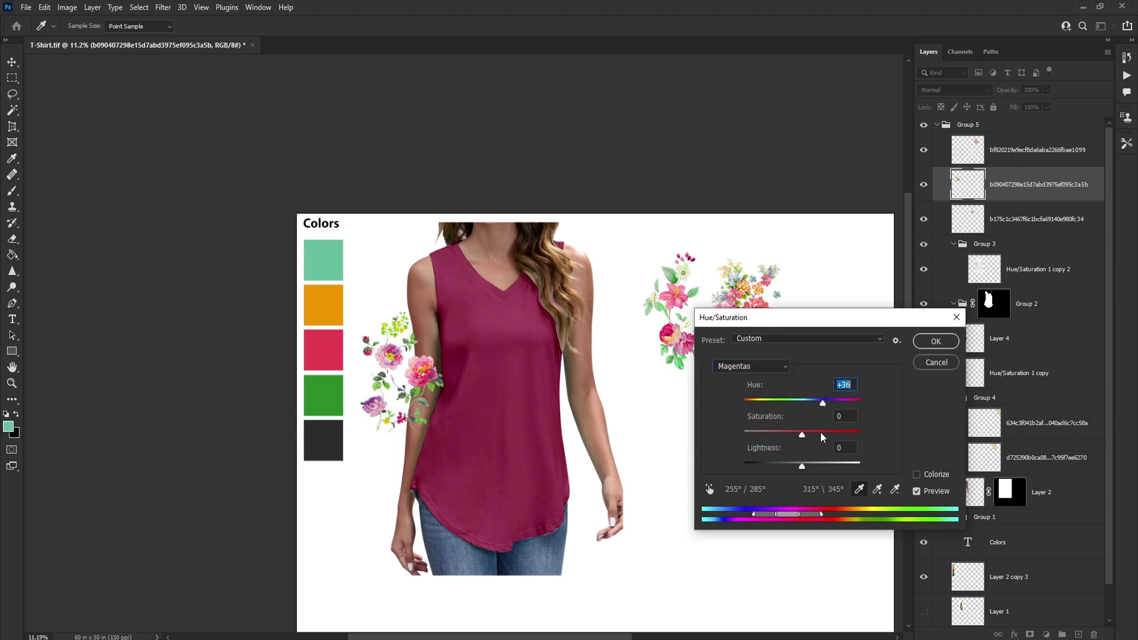
{"action": "left_click", "coordinate": [936, 341]}
Step: Fill the magenta shirt on Layer 4 with the green swatch colour
{"action": "left_click", "coordinate": [1012, 278]}
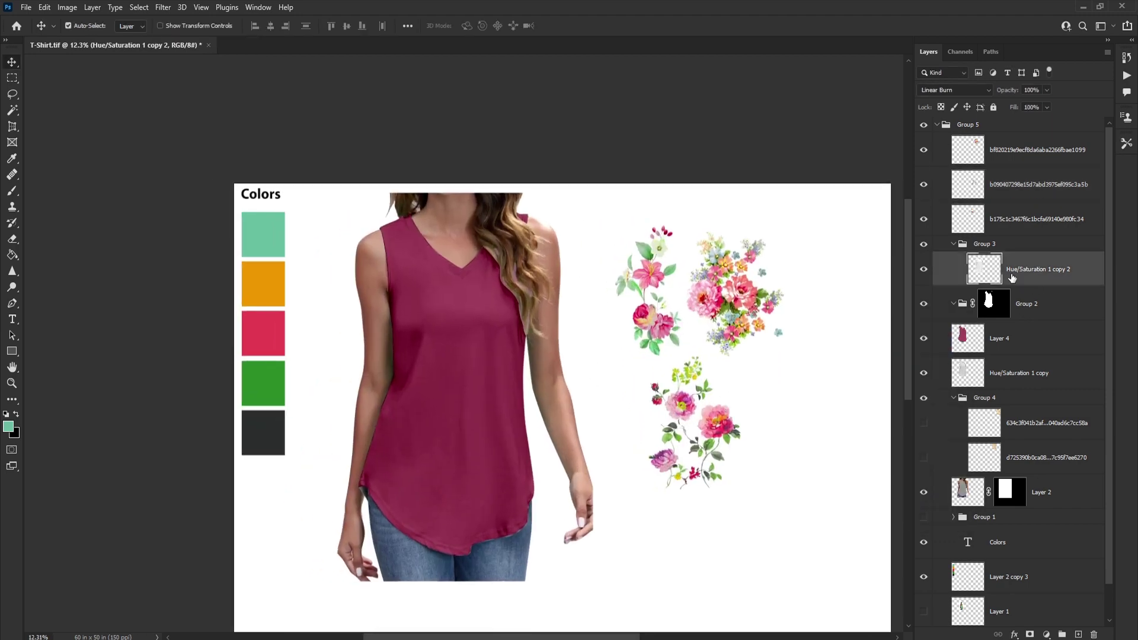
{"action": "left_click", "coordinate": [450, 278], "text": "ctrl"}
{"action": "left_click", "coordinate": [512, 437]}
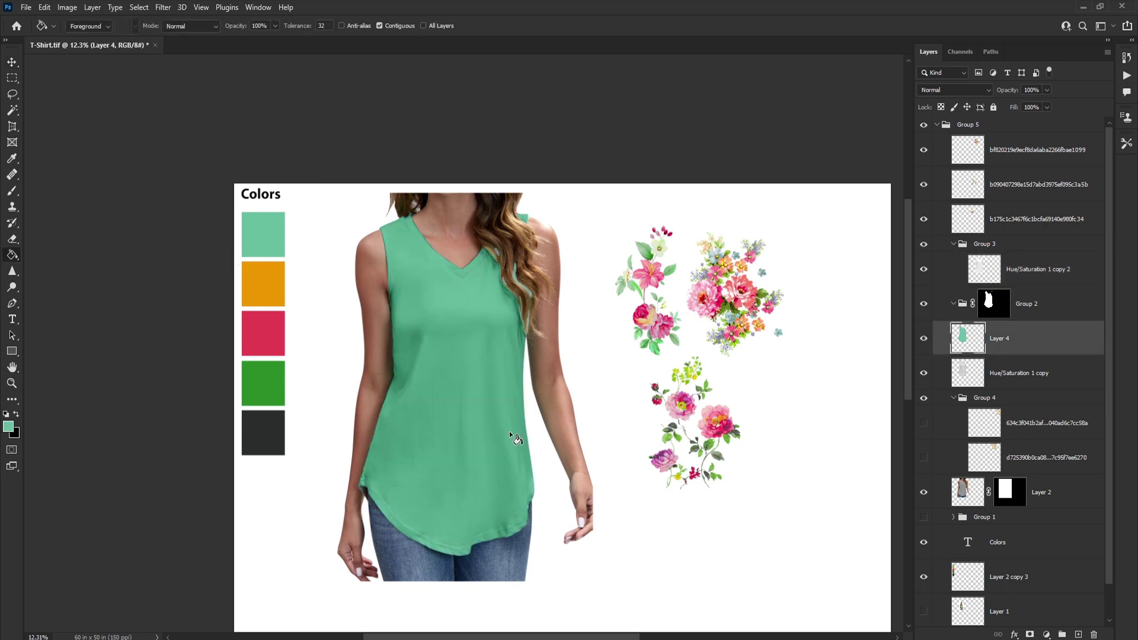
Step: Move the three flower layers into Group 2 over the shirt and duplicate them to the right
{"action": "left_click", "coordinate": [1037, 149]}
{"action": "left_click", "coordinate": [1037, 219], "text": "shift"}
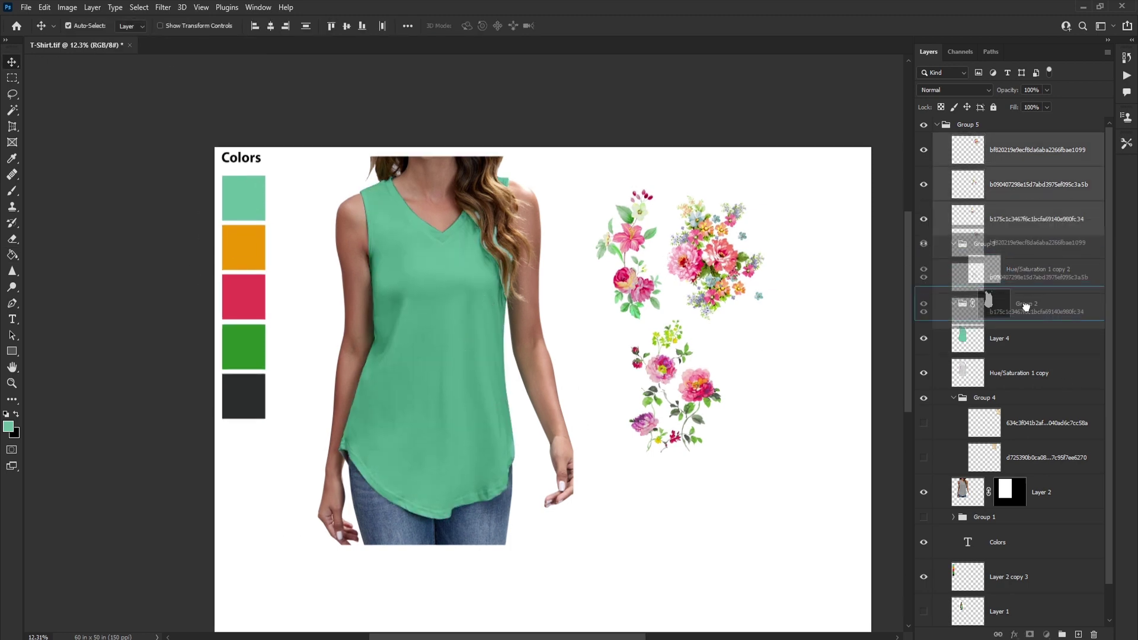
{"action": "left_click_drag", "start_coordinate": [1037, 185], "coordinate": [1020, 323]}
{"action": "key", "text": "ctrl+t"}
{"action": "key", "text": "Return"}
{"action": "key", "text": "ctrl+j"}
{"action": "left_click_drag", "start_coordinate": [562, 280], "coordinate": [781, 285]}
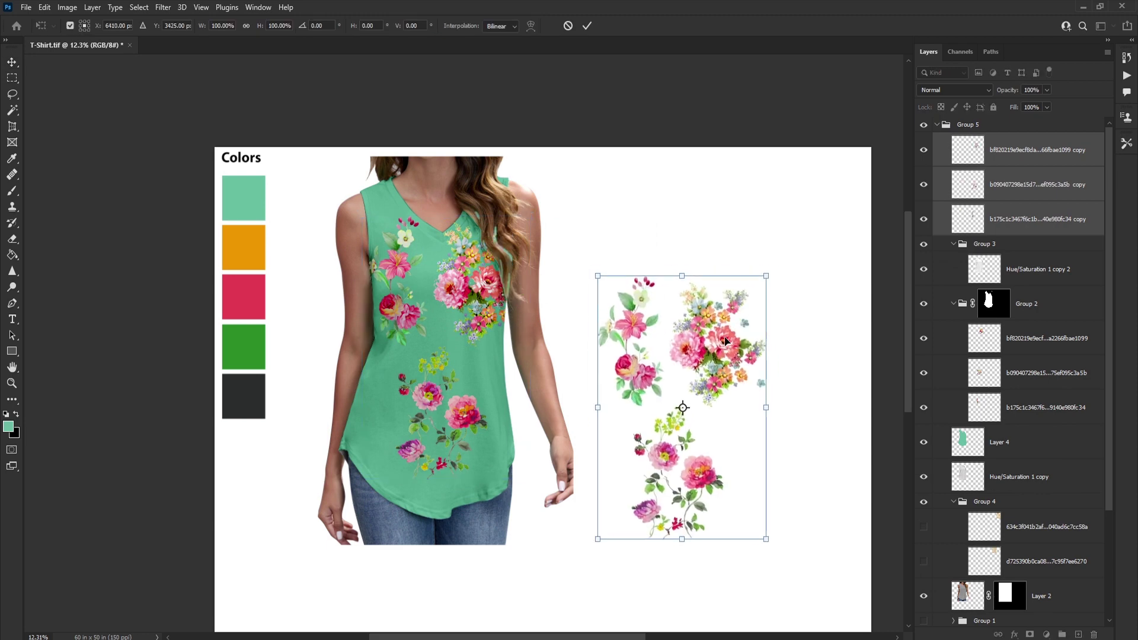
{"action": "scroll", "coordinate": [548, 289], "scroll_direction": "up", "scroll_amount": 2}
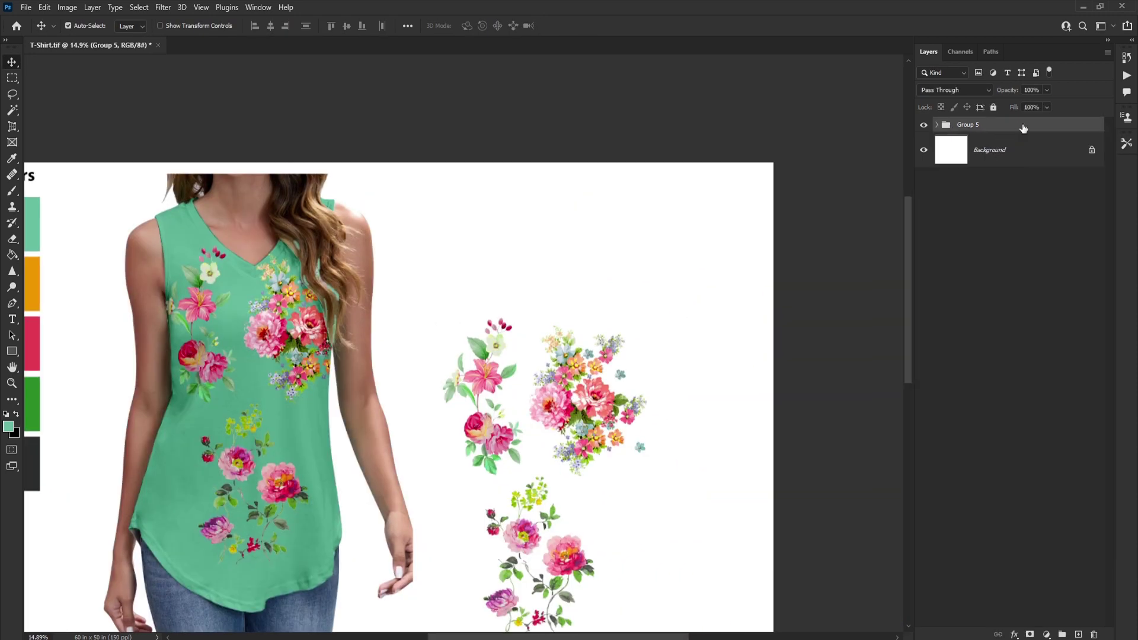
Step: Add an enlarged black 'Print Motifs' heading above the flower motifs
{"action": "key", "text": "t"}
{"action": "left_click", "coordinate": [561, 235]}
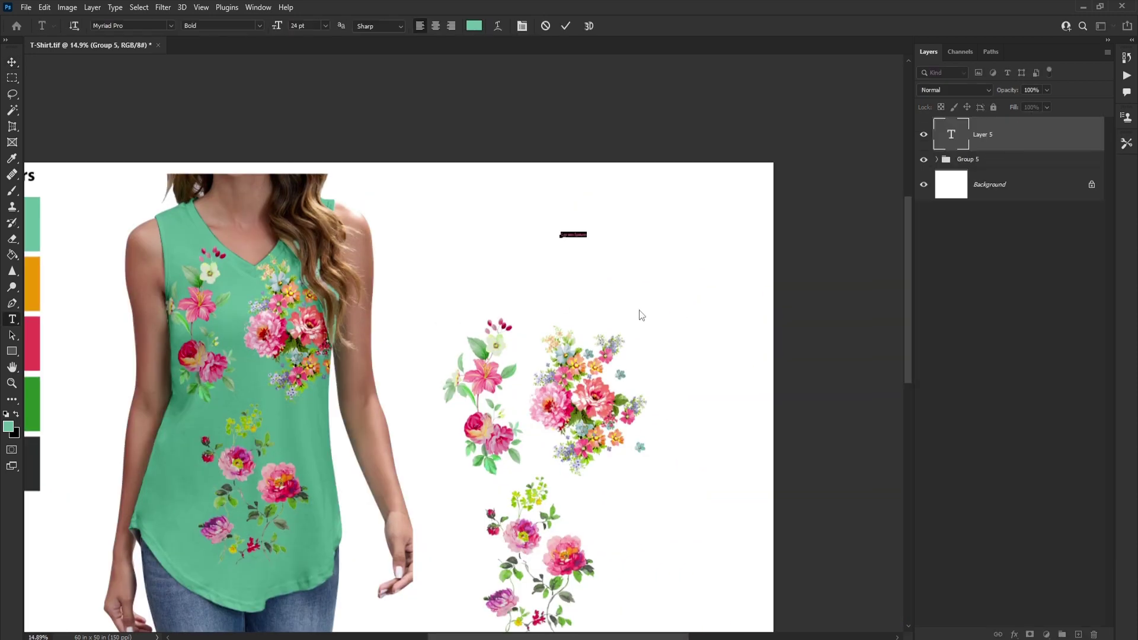
{"action": "key", "text": "ctrl+Return"}
{"action": "key", "text": "ctrl+t"}
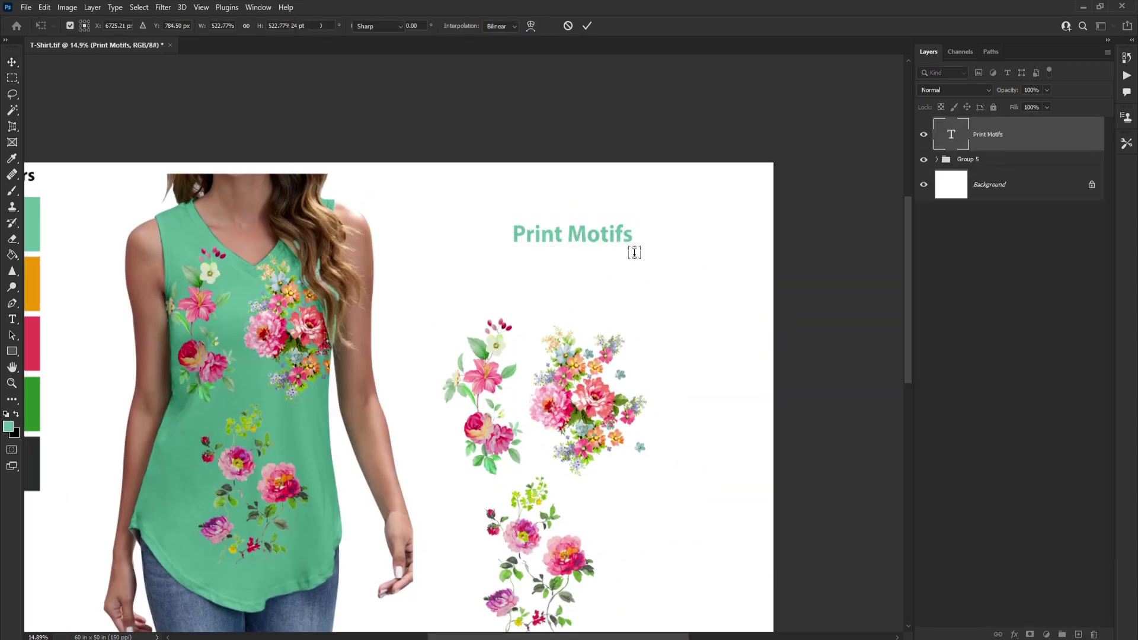
{"action": "key", "text": "Return"}
{"action": "left_click", "coordinate": [1041, 170]}
{"action": "key", "text": "v"}
{"action": "scroll", "coordinate": [704, 230], "scroll_direction": "up", "scroll_amount": 2}
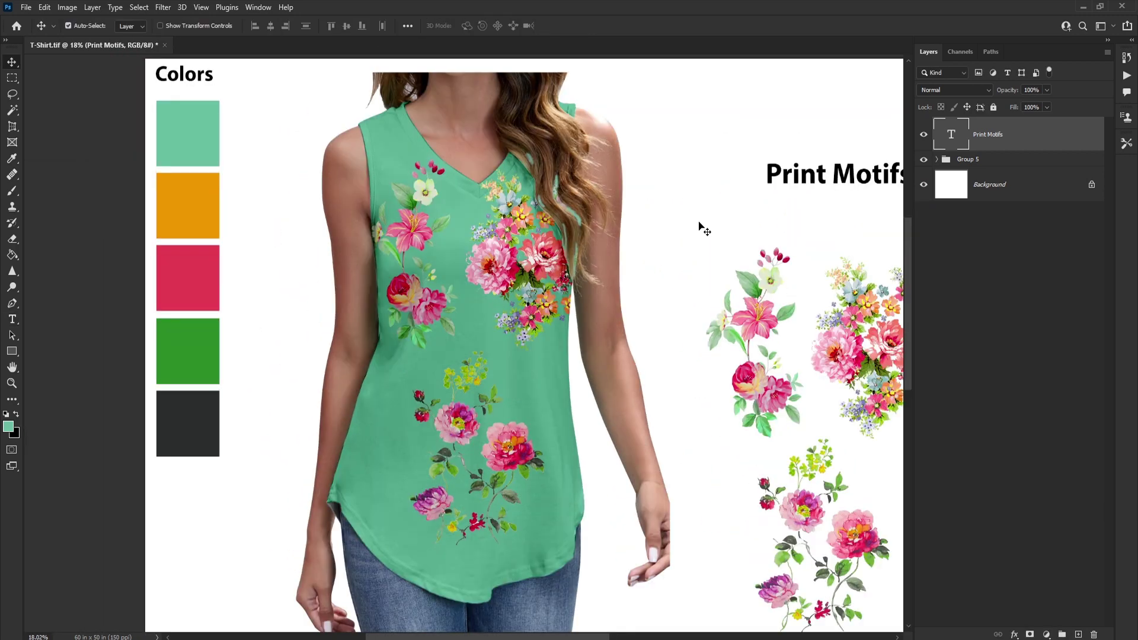
{"action": "left_click", "coordinate": [704, 230]}
{"action": "scroll", "coordinate": [830, 272], "scroll_direction": "up", "scroll_amount": 1}
Step: Hide the Hue/Saturation 1 copy 2 adjustment, reposition the bouquet on the chest, and rotate the lily onto the left shoulder
{"action": "left_click", "coordinate": [924, 304]}
{"action": "scroll", "coordinate": [569, 196], "scroll_direction": "up", "scroll_amount": 2}
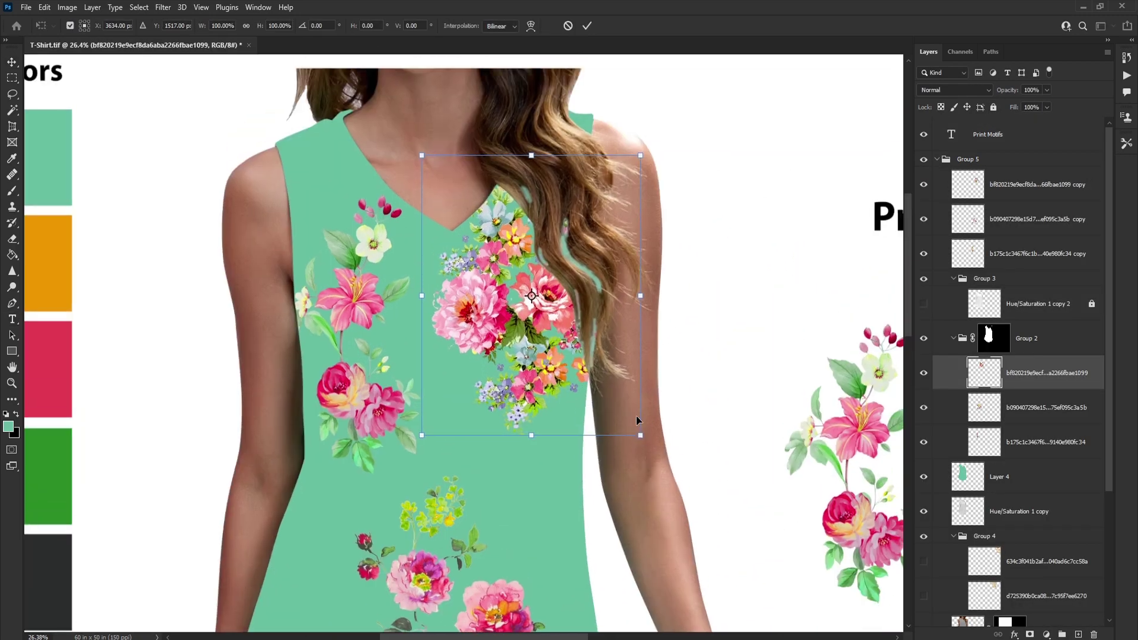
{"action": "left_click_drag", "start_coordinate": [521, 340], "coordinate": [551, 320]}
{"action": "scroll", "coordinate": [551, 320], "scroll_direction": "down", "scroll_amount": 2}
{"action": "left_click", "coordinate": [474, 308]}
{"action": "key", "text": "ctrl+t"}
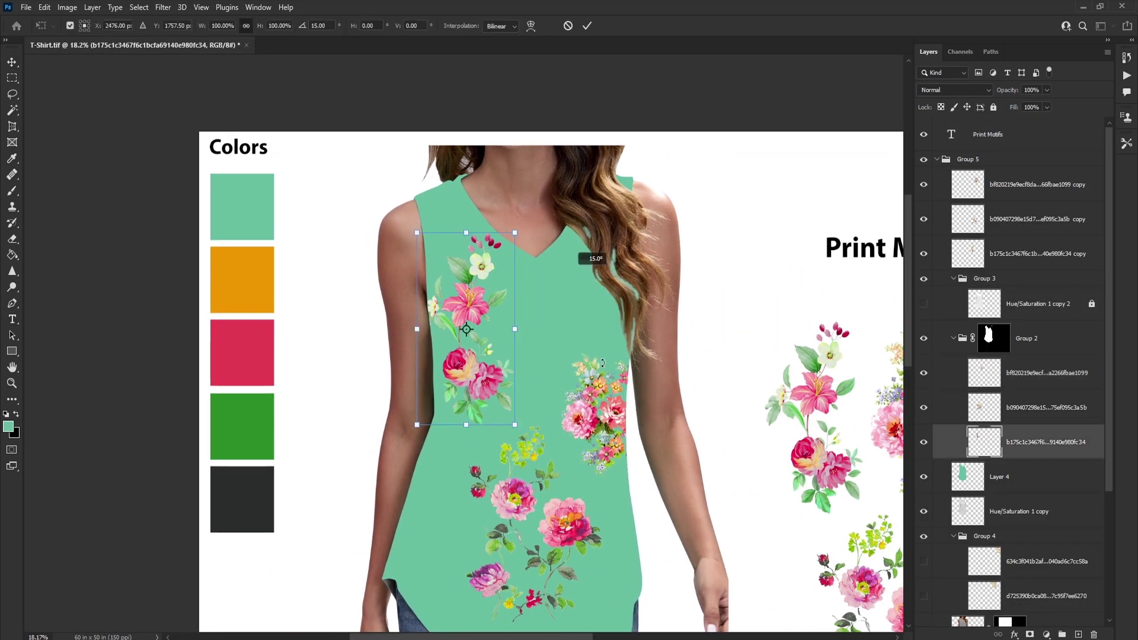
{"action": "left_click_drag", "start_coordinate": [592, 254], "coordinate": [519, 310]}
{"action": "key", "text": "Return"}
Step: Place a flower copy near the hem and a bouquet copy on the shirt's left side
{"action": "scroll", "coordinate": [519, 310], "scroll_direction": "down", "scroll_amount": 2}
{"action": "key", "text": "ctrl+alt+t"}
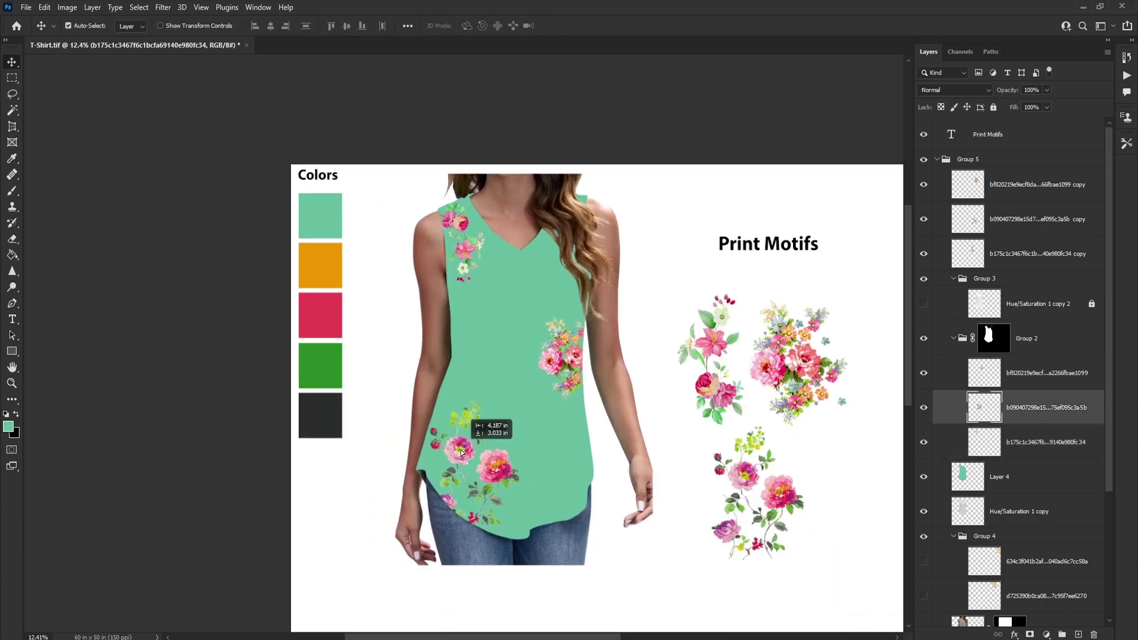
{"action": "left_click_drag", "start_coordinate": [474, 427], "coordinate": [499, 460]}
{"action": "key", "text": "Return"}
{"action": "scroll", "coordinate": [499, 459], "scroll_direction": "up", "scroll_amount": 2}
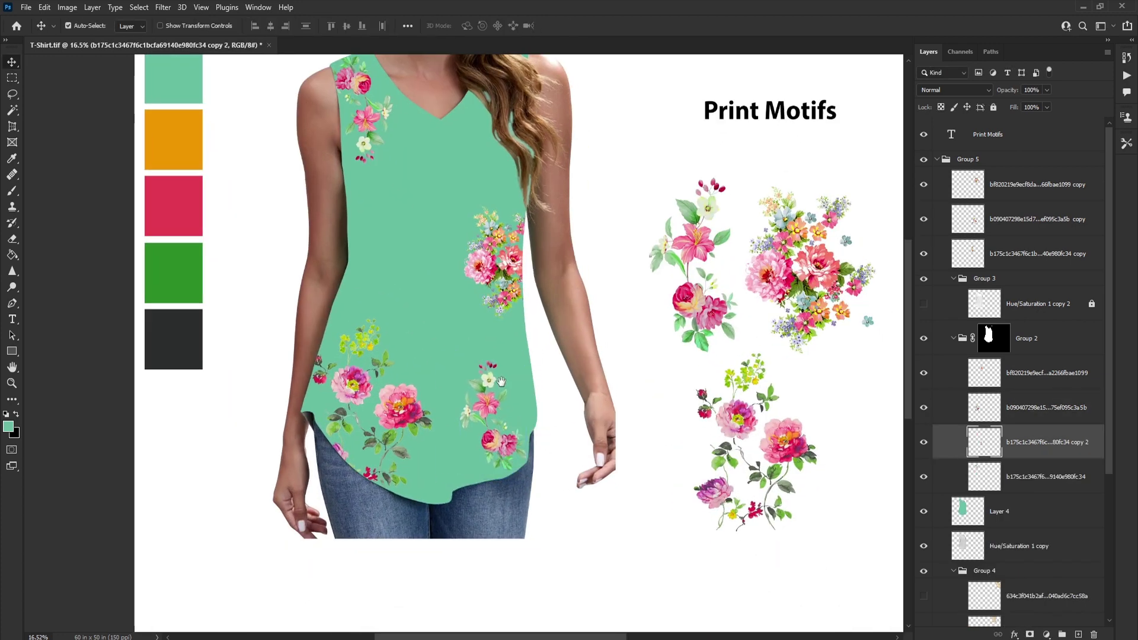
{"action": "left_click_drag", "start_coordinate": [495, 255], "coordinate": [340, 356]}
{"action": "scroll", "coordinate": [340, 356], "scroll_direction": "down", "scroll_amount": 2}
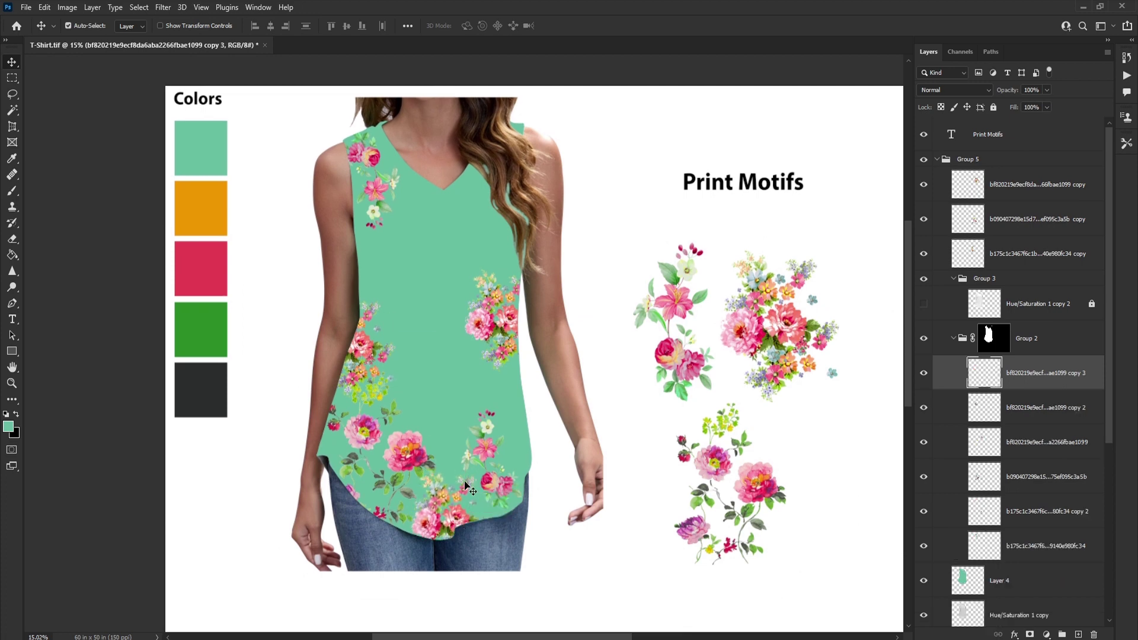
{"action": "scroll", "coordinate": [340, 356], "scroll_direction": "up", "scroll_amount": 1}
Step: Move a rotated rose copy onto the shoulder and another flower copy onto the shirt
{"action": "left_click", "coordinate": [349, 474]}
{"action": "left_click_drag", "start_coordinate": [348, 474], "coordinate": [426, 240]}
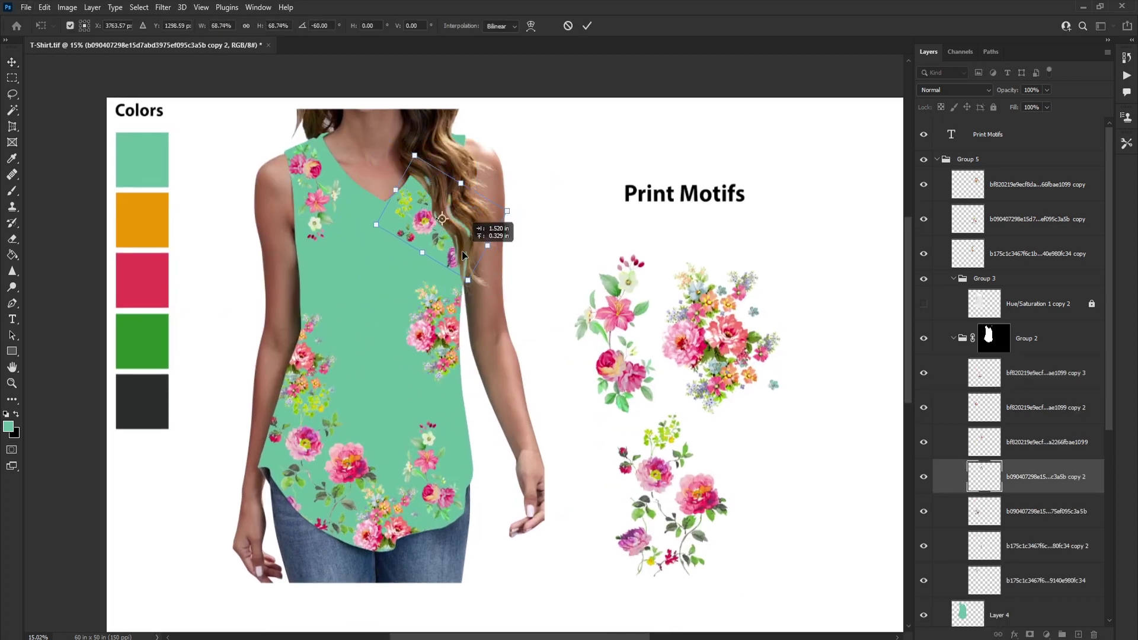
{"action": "scroll", "coordinate": [425, 241], "scroll_direction": "up", "scroll_amount": 1}
{"action": "key", "text": "ctrl+t"}
{"action": "key", "text": "Return"}
{"action": "scroll", "coordinate": [448, 306], "scroll_direction": "down", "scroll_amount": 3}
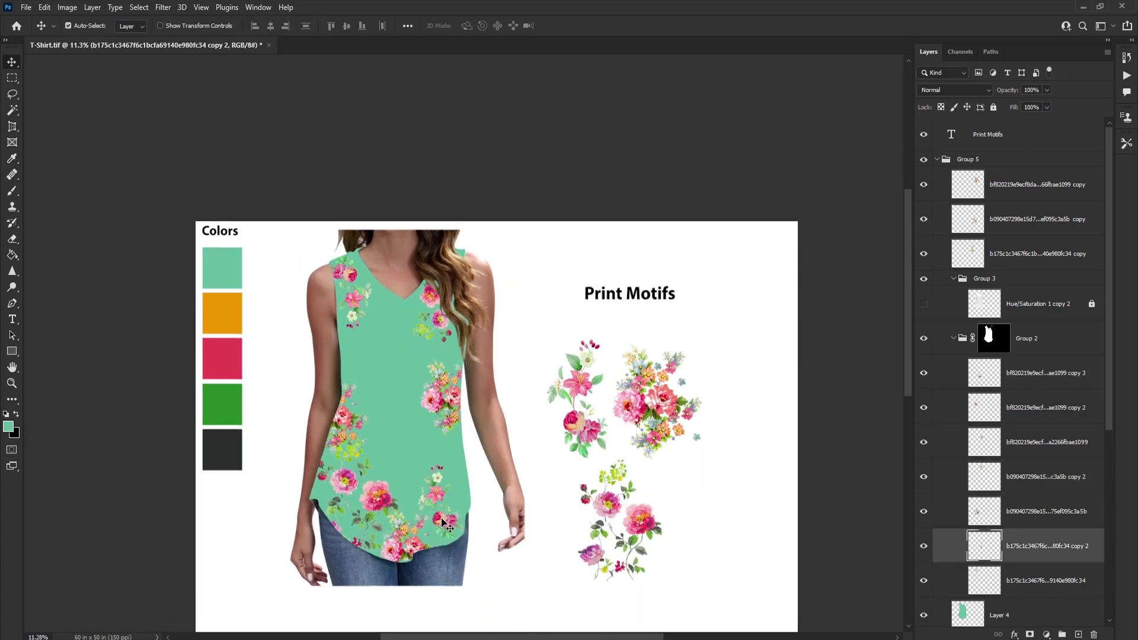
{"action": "left_click_drag", "start_coordinate": [427, 367], "coordinate": [389, 376]}
Step: Duplicate a flower copy and fade it to 30% opacity
{"action": "key", "text": "ctrl+t"}
{"action": "key", "text": "Return"}
{"action": "key", "text": "3"}
{"action": "scroll", "coordinate": [391, 390], "scroll_direction": "up", "scroll_amount": 2}
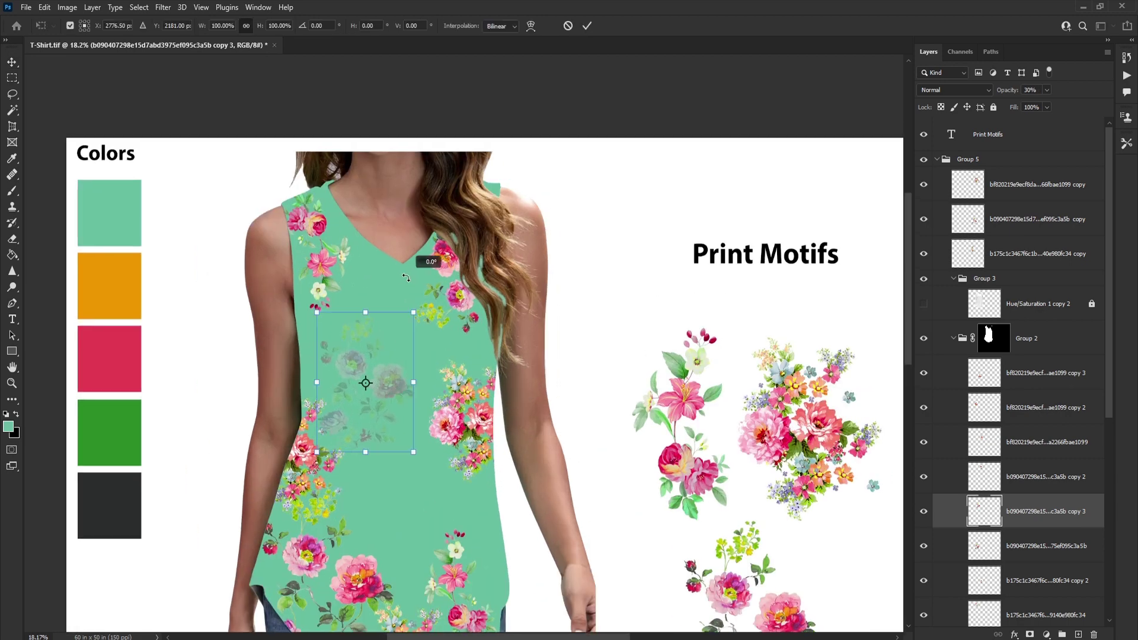
{"action": "key", "text": "Return"}
Step: Place a faded bouquet copy in the shirt's centre and select all the faded flower layers
{"action": "left_click", "coordinate": [324, 268]}
{"action": "scroll", "coordinate": [366, 503], "scroll_direction": "down", "scroll_amount": 2}
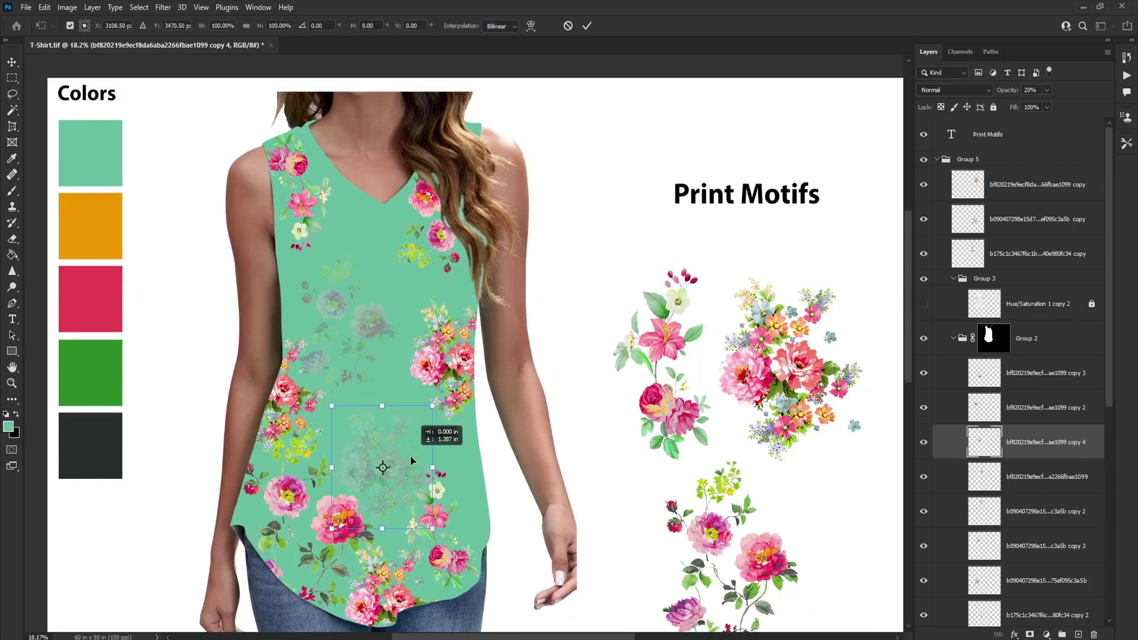
{"action": "scroll", "coordinate": [347, 472], "scroll_direction": "right", "scroll_amount": 2}
{"action": "left_click_drag", "start_coordinate": [413, 515], "coordinate": [431, 520]}
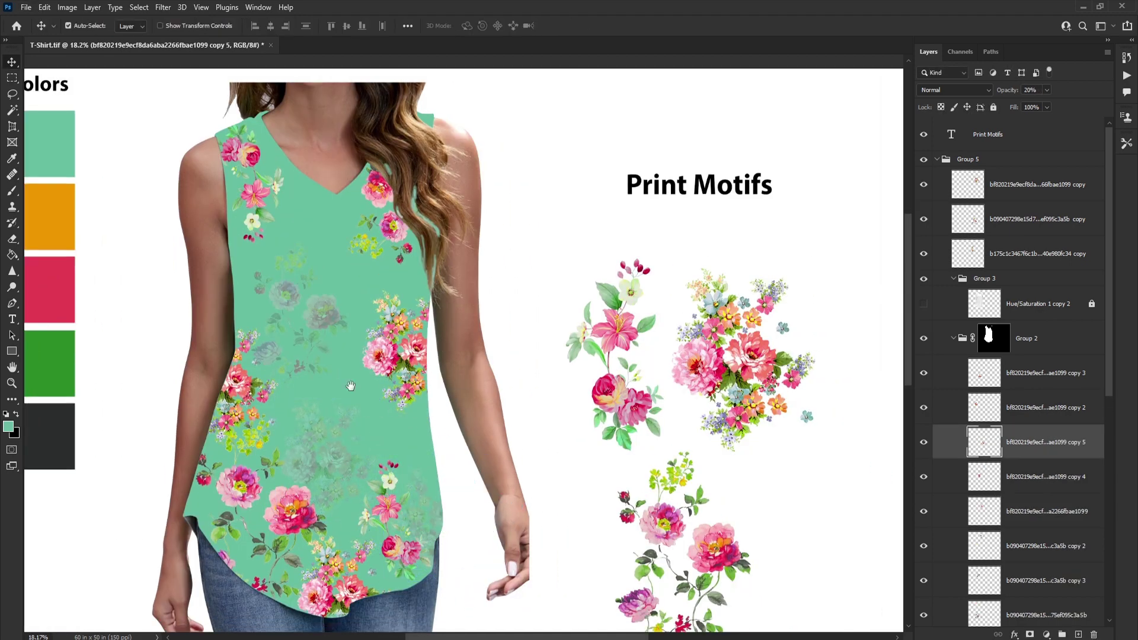
{"action": "scroll", "coordinate": [431, 521], "scroll_direction": "up", "scroll_amount": 2}
{"action": "key", "text": "ctrl+t"}
{"action": "scroll", "coordinate": [453, 410], "scroll_direction": "up", "scroll_amount": 1}
{"action": "key", "text": "Return"}
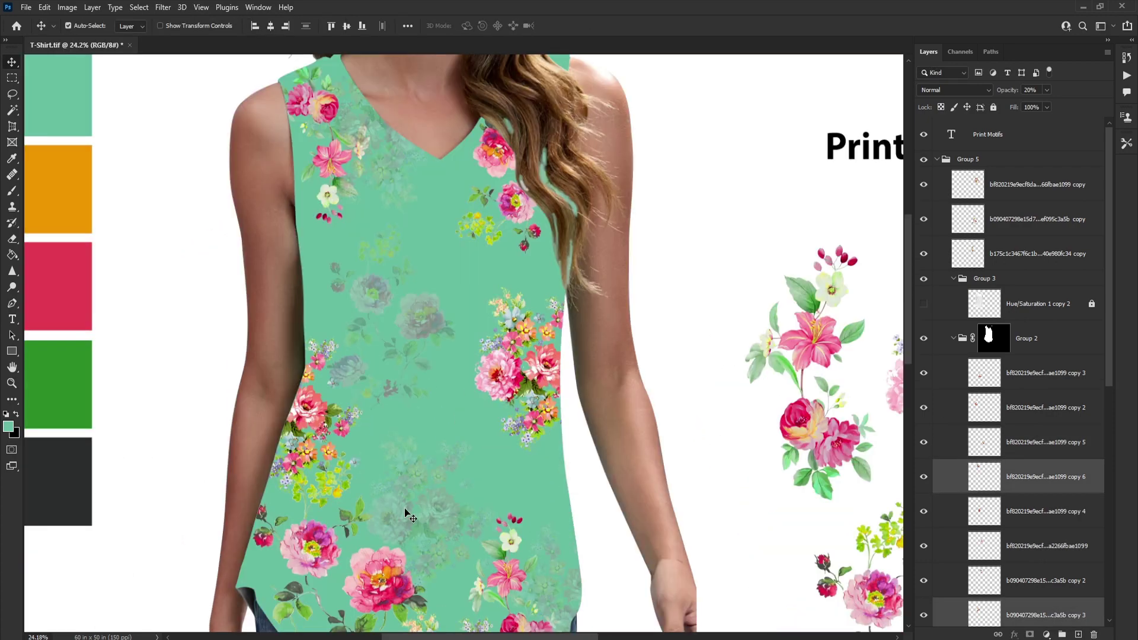
{"action": "scroll", "coordinate": [375, 385], "scroll_direction": "down", "scroll_amount": 5}
{"action": "left_click", "coordinate": [1043, 580], "text": "shift"}
{"action": "scroll", "coordinate": [469, 438], "scroll_direction": "down", "scroll_amount": 3, "text": "alt"}
{"action": "scroll", "coordinate": [468, 438], "scroll_direction": "up", "scroll_amount": 1, "text": "alt"}
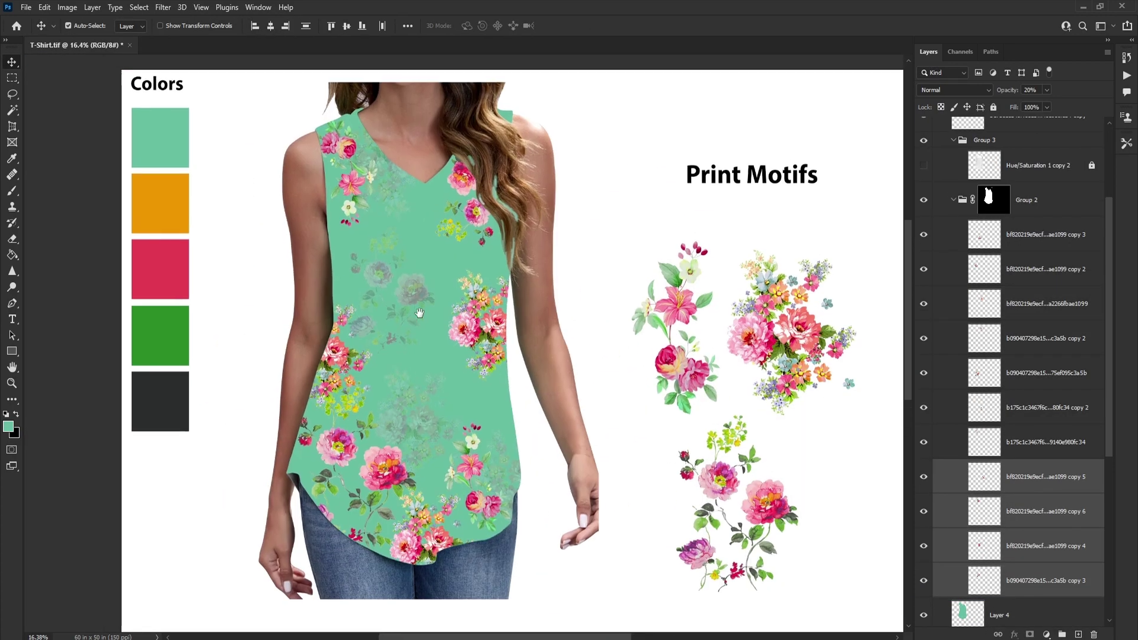
Step: Move the pattern texture layer above the shirt colour and set its blend mode to Darken
{"action": "left_click", "coordinate": [1008, 387]}
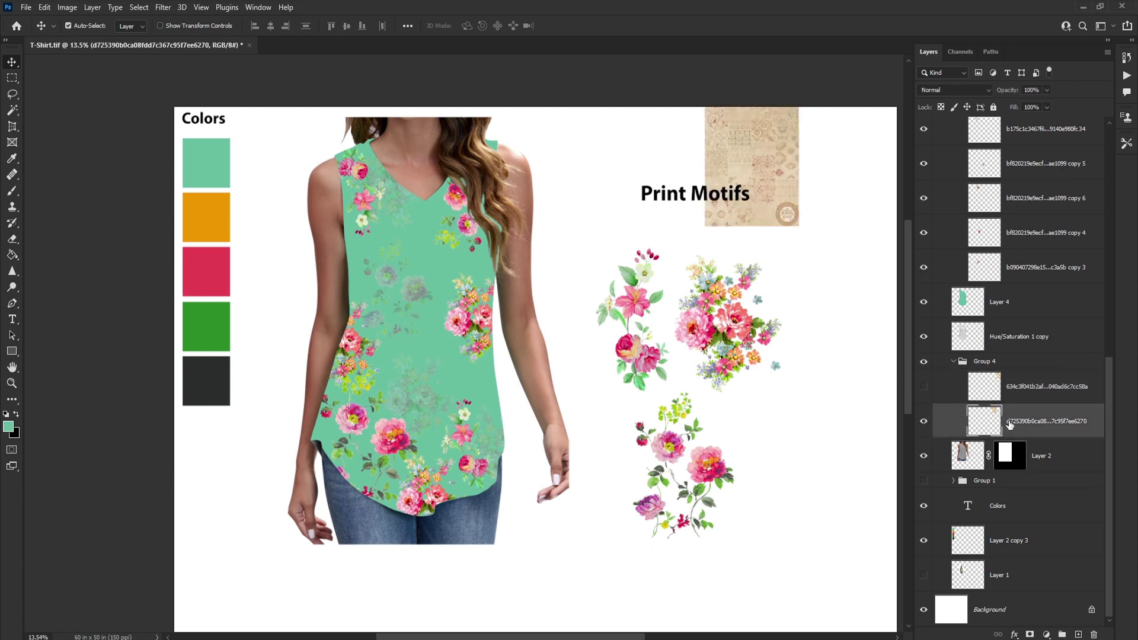
{"action": "left_click_drag", "start_coordinate": [1008, 421], "coordinate": [1007, 287]}
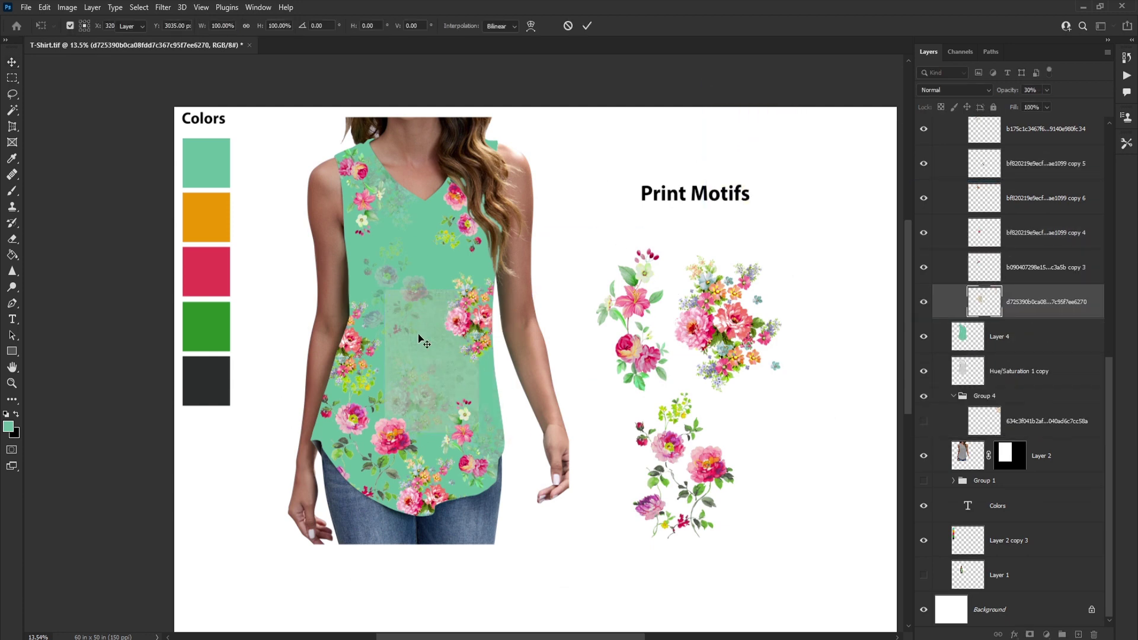
{"action": "scroll", "coordinate": [454, 226], "scroll_direction": "up", "scroll_amount": 3, "text": "alt"}
{"action": "key", "text": "alt+shift+c"}
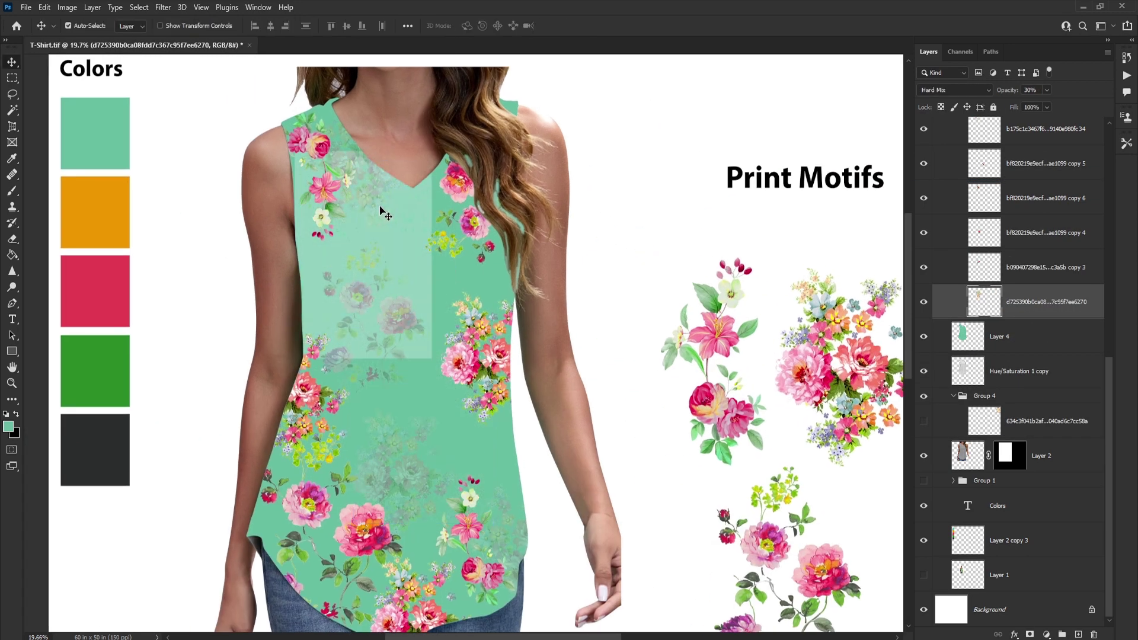
{"action": "key", "text": "alt+shift+o"}
{"action": "key", "text": "alt+shift+h"}
{"action": "key", "text": "alt+shift+m"}
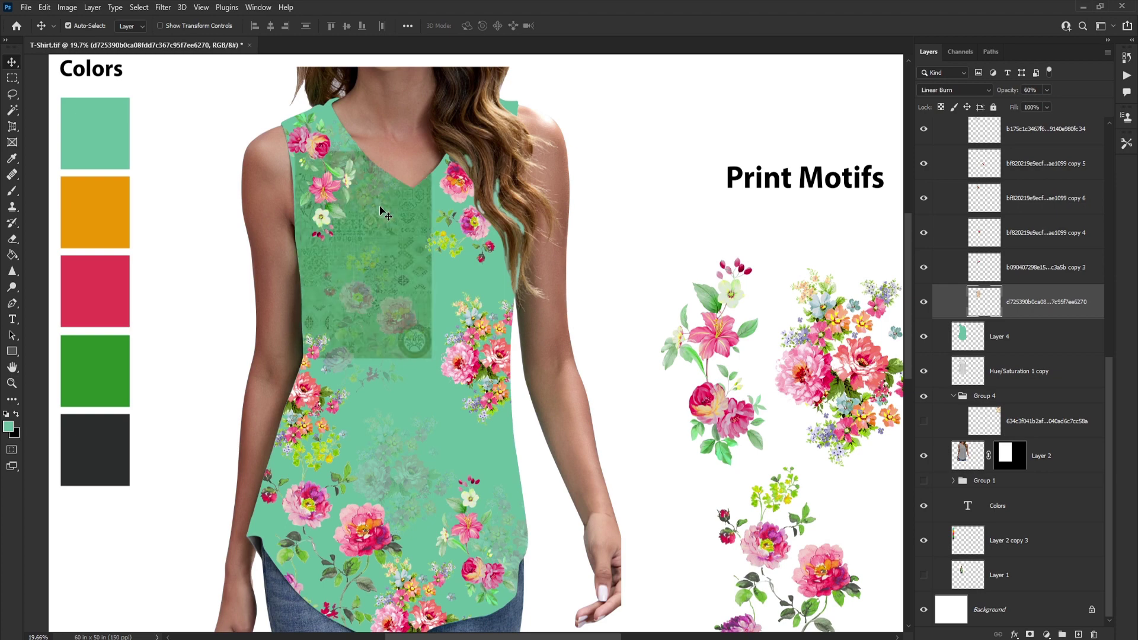
{"action": "key", "text": "alt+shift+k"}
{"action": "scroll", "coordinate": [500, 474], "scroll_direction": "up", "scroll_amount": 2, "text": "alt"}
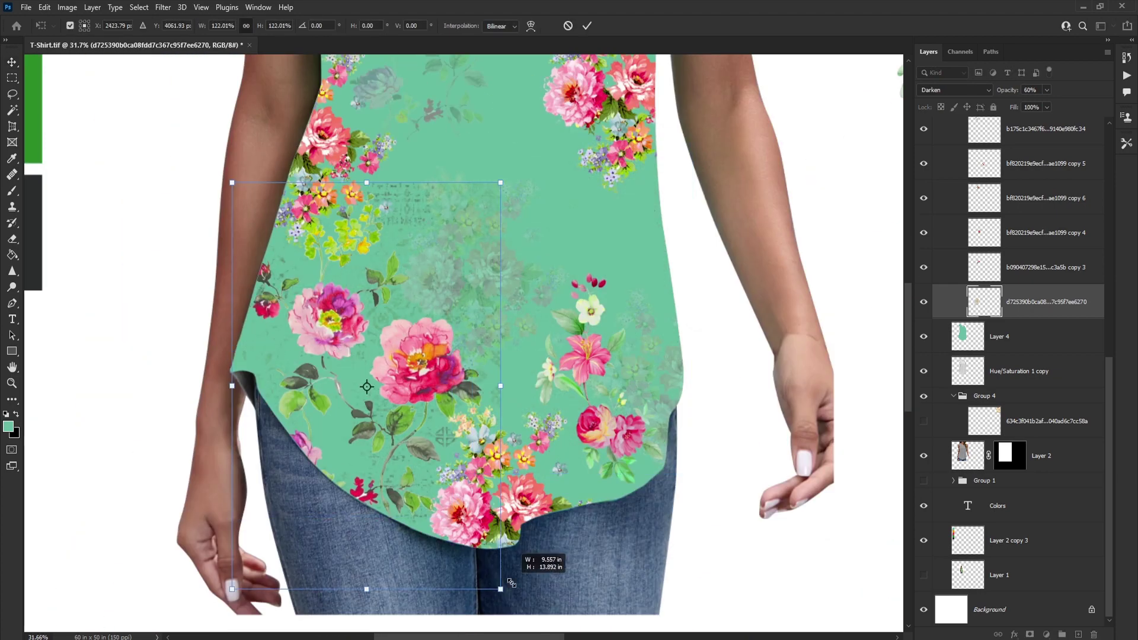
Step: Mask the resized pattern patch and fade its hard edges with a soft round brush
{"action": "key", "text": "Return"}
{"action": "left_click", "coordinate": [1030, 634]}
{"action": "key", "text": "b"}
{"action": "right_click", "coordinate": [437, 318]}
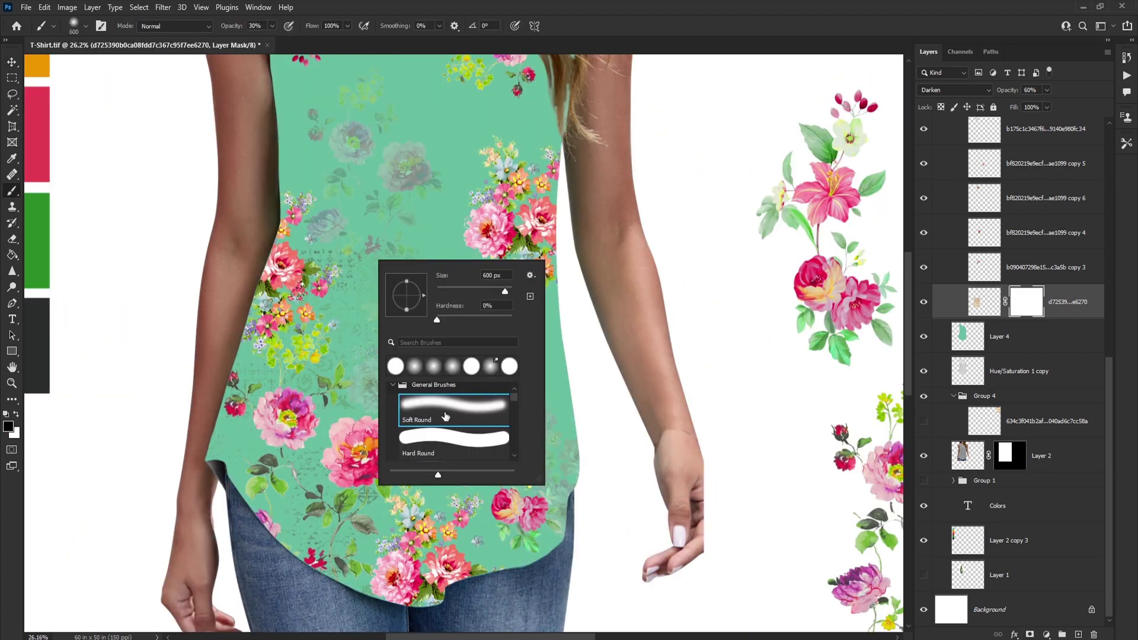
{"action": "double_click", "coordinate": [446, 417]}
{"action": "left_click_drag", "start_coordinate": [415, 380], "coordinate": [390, 245]}
{"action": "key", "text": "v"}
{"action": "scroll", "coordinate": [388, 469], "scroll_direction": "down", "scroll_amount": 2, "text": "alt"}
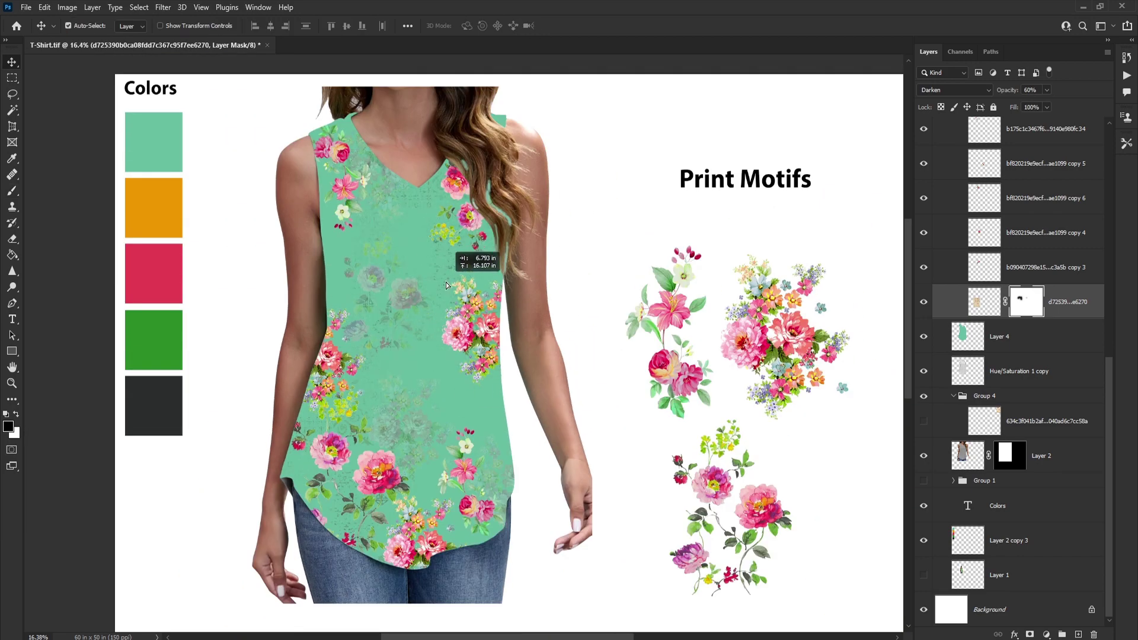
Step: Duplicate and resize the masked pattern patch, then reset colours and select the hidden pattern layer
{"action": "key", "text": "ctrl+j"}
{"action": "key", "text": "ctrl+t"}
{"action": "scroll", "coordinate": [469, 279], "scroll_direction": "up", "scroll_amount": 2, "text": "alt"}
{"action": "key", "text": "Return"}
{"action": "key", "text": "b"}
{"action": "key", "text": "d"}
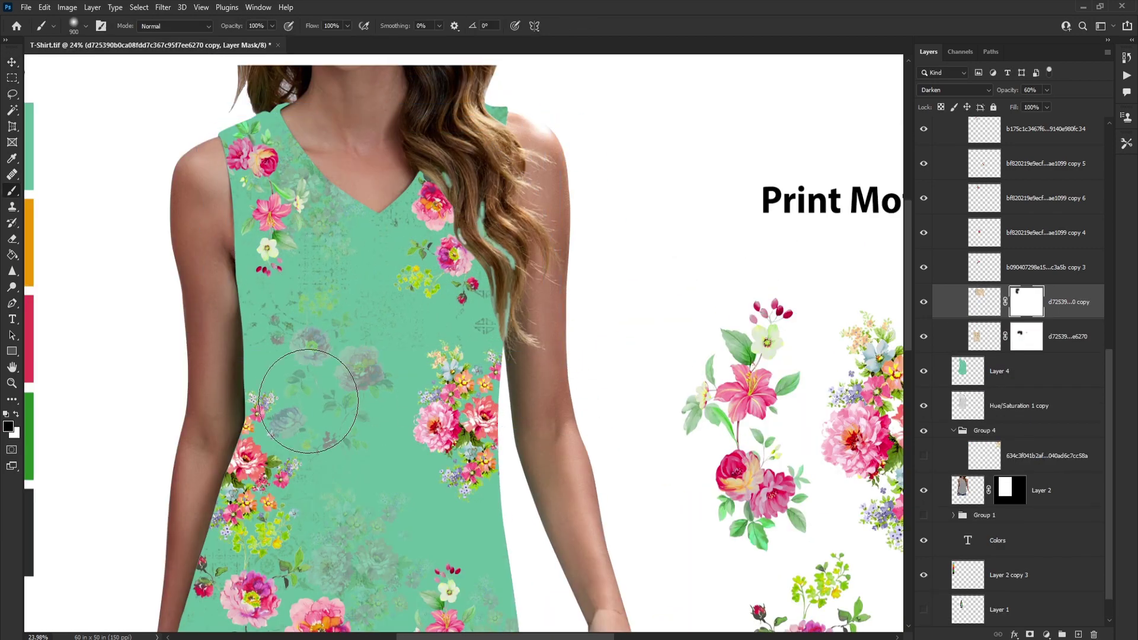
{"action": "left_click", "coordinate": [460, 338], "text": "alt"}
{"action": "key", "text": "v"}
{"action": "scroll", "coordinate": [460, 338], "scroll_direction": "down", "scroll_amount": 2, "text": "alt"}
Step: Move a pattern copy above the masked layers onto the lower shirt with Luminosity blending
{"action": "left_click_drag", "start_coordinate": [1031, 455], "coordinate": [1030, 332], "text": "alt"}
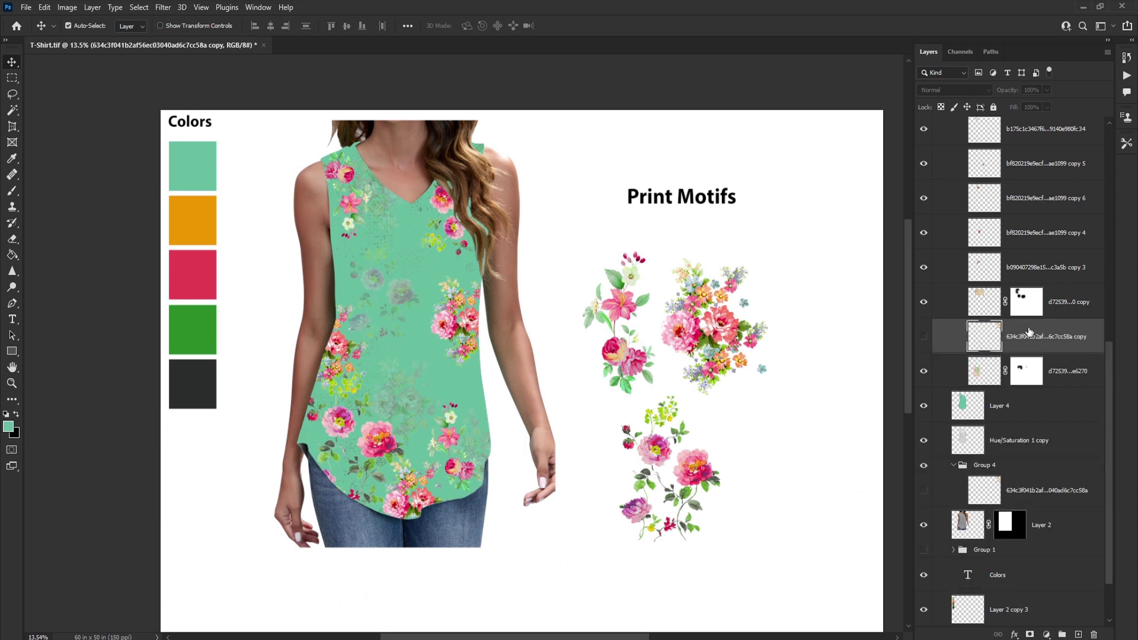
{"action": "left_click_drag", "start_coordinate": [369, 290], "coordinate": [508, 419]}
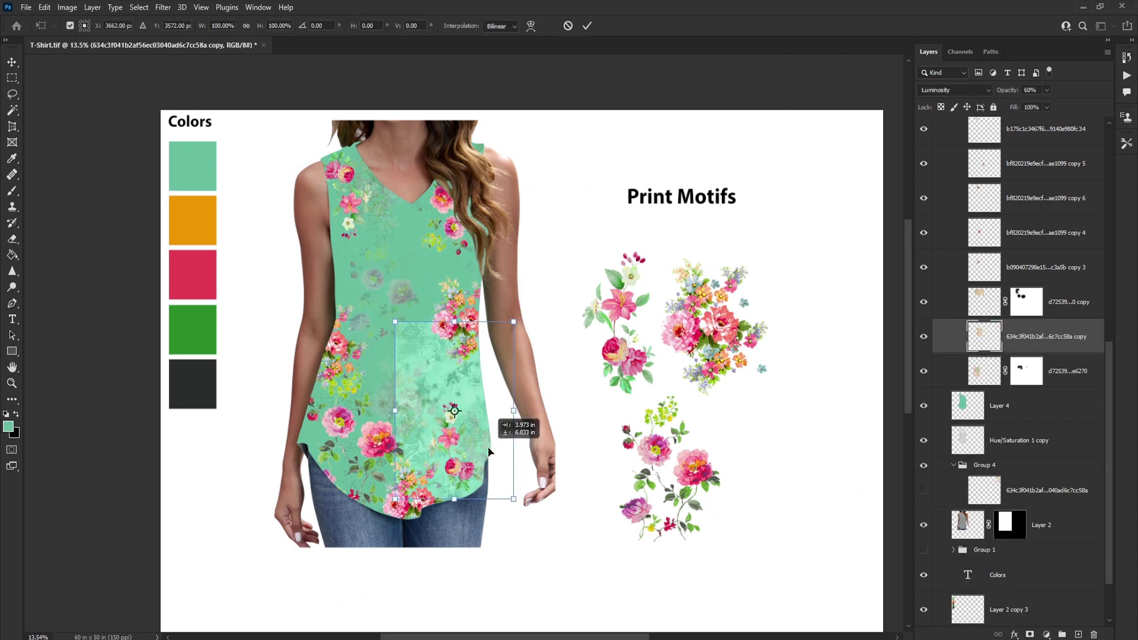
{"action": "key", "text": "Return"}
{"action": "key", "text": "shift+alt+y"}
{"action": "scroll", "coordinate": [670, 400], "scroll_direction": "up", "scroll_amount": 1, "text": "alt"}
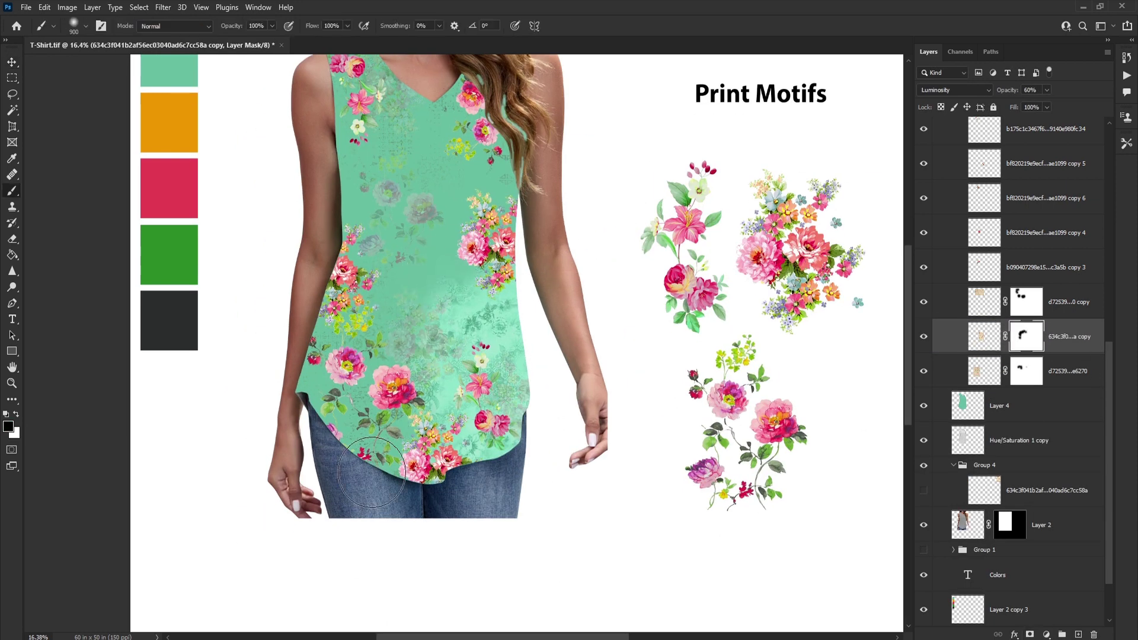
{"action": "scroll", "coordinate": [511, 384], "scroll_direction": "up", "scroll_amount": 1, "text": "alt"}
Step: Duplicate the Luminosity pattern patch again and place the new copy
{"action": "key", "text": "ctrl+j"}
{"action": "key", "text": "ctrl+t"}
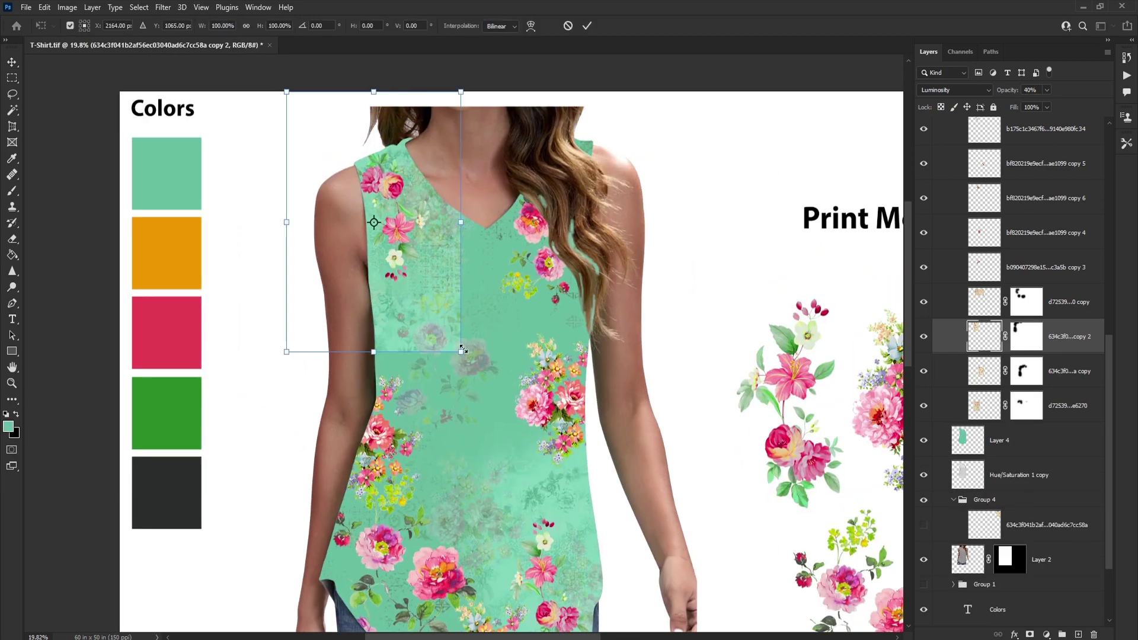
{"action": "key", "text": "Return"}
{"action": "key", "text": "b"}
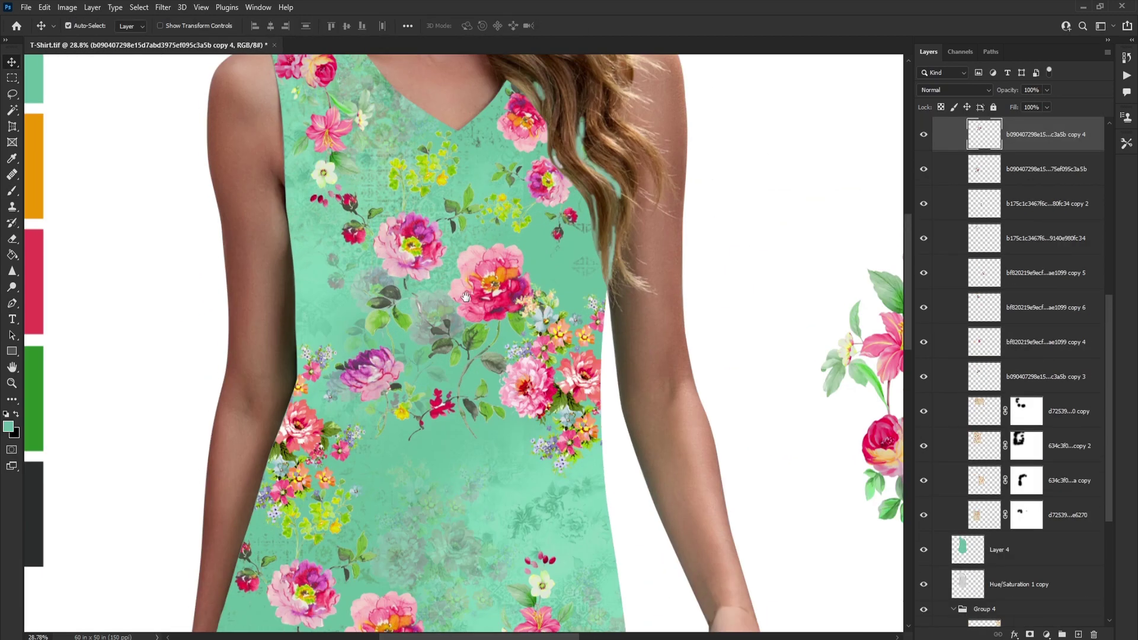
{"action": "scroll", "coordinate": [466, 296], "scroll_direction": "up", "scroll_amount": 2, "text": "alt"}
Step: Lasso a flower cluster near the neckline and reposition the copied motifs on the shirt
{"action": "key", "text": "l"}
{"action": "left_click_drag", "start_coordinate": [294, 175], "coordinate": [370, 315]}
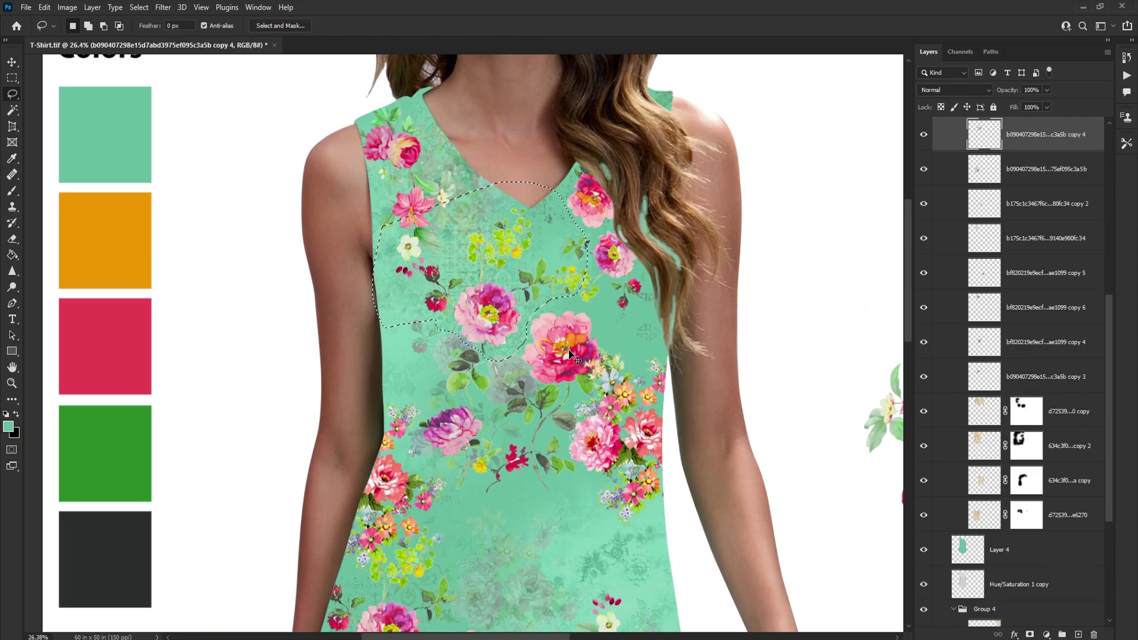
{"action": "left_click_drag", "start_coordinate": [471, 376], "coordinate": [522, 246]}
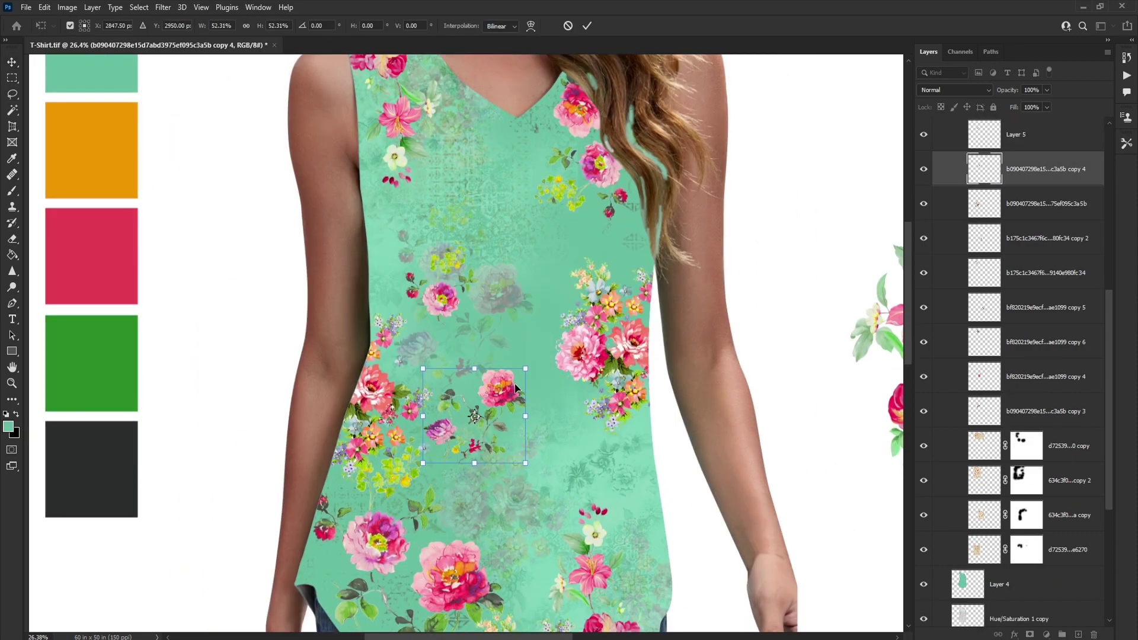
{"action": "scroll", "coordinate": [514, 373], "scroll_direction": "down", "scroll_amount": 3, "text": "alt"}
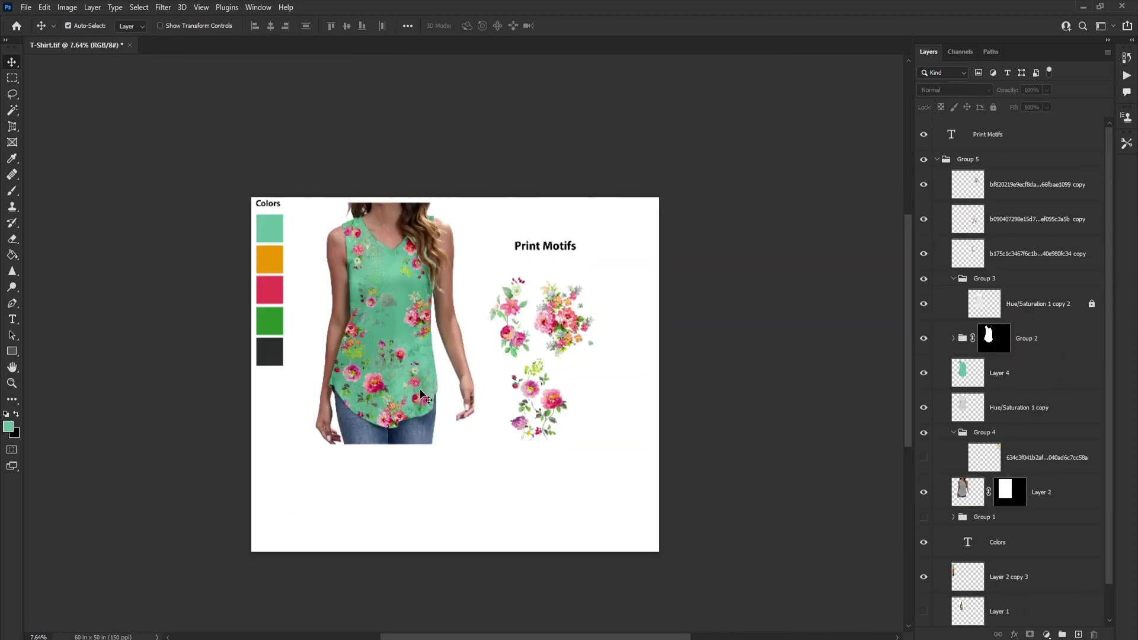
Step: Group the three flower motif layers and hide the group
{"action": "scroll", "coordinate": [421, 395], "scroll_direction": "up", "scroll_amount": 2, "text": "alt"}
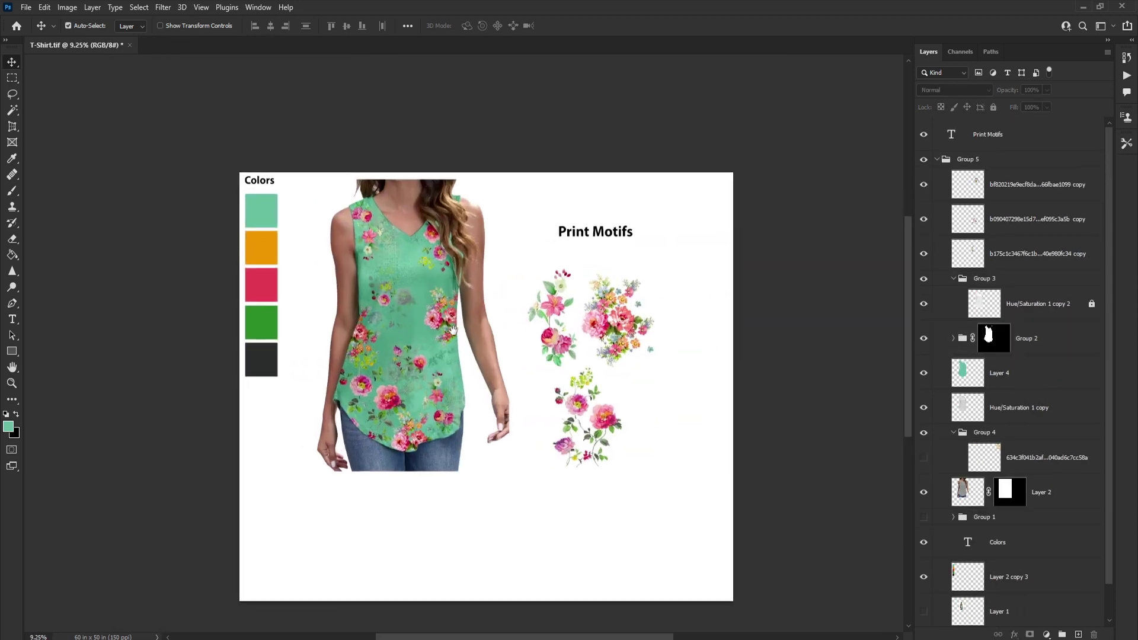
{"action": "scroll", "coordinate": [457, 332], "scroll_direction": "up", "scroll_amount": 2, "text": "alt"}
{"action": "left_click", "coordinate": [967, 354]}
{"action": "left_click", "coordinate": [627, 256]}
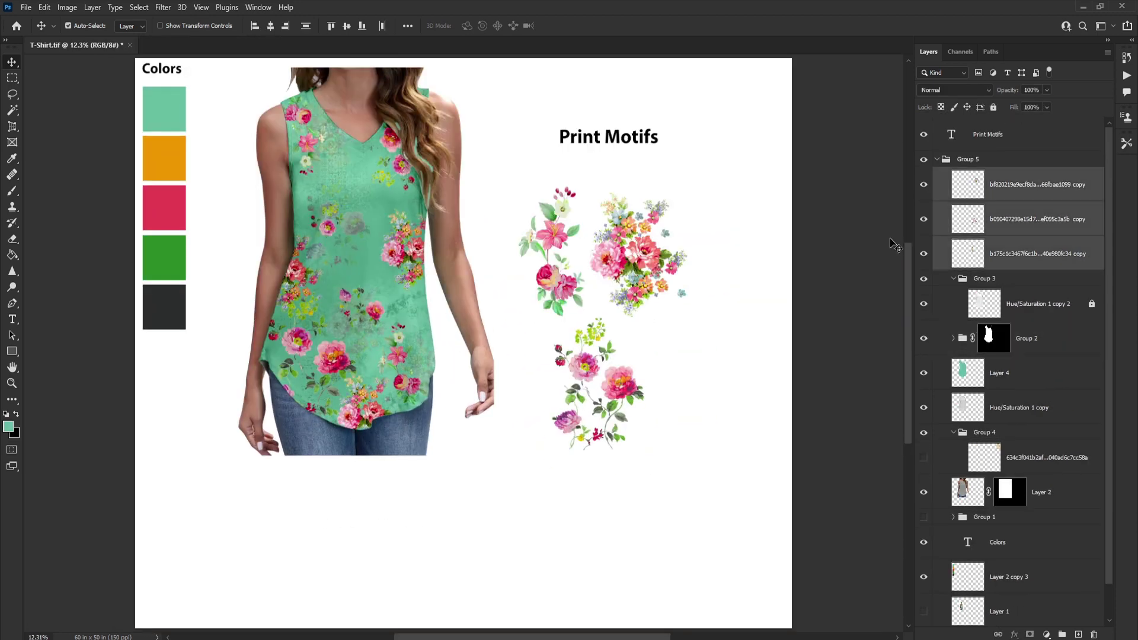
{"action": "key", "text": "ctrl+g"}
{"action": "left_click", "coordinate": [924, 125]}
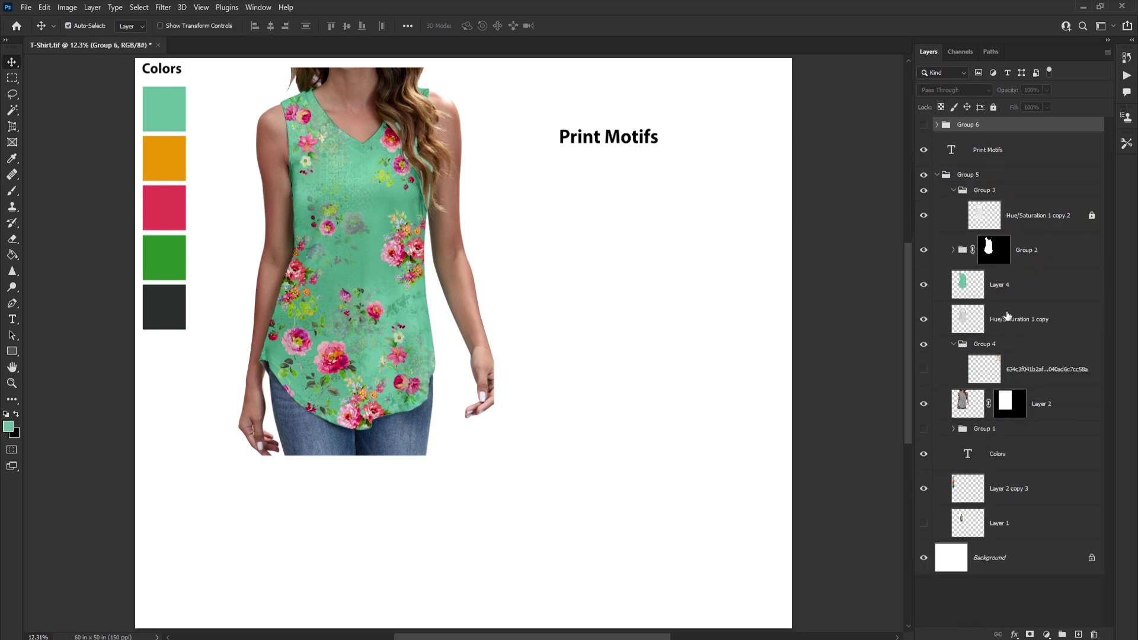
Step: Duplicate the shirt pattern group and fill a tall green rectangle on a new layer for the panel
{"action": "left_click", "coordinate": [929, 255]}
{"action": "left_click_drag", "start_coordinate": [1030, 254], "coordinate": [1008, 137]}
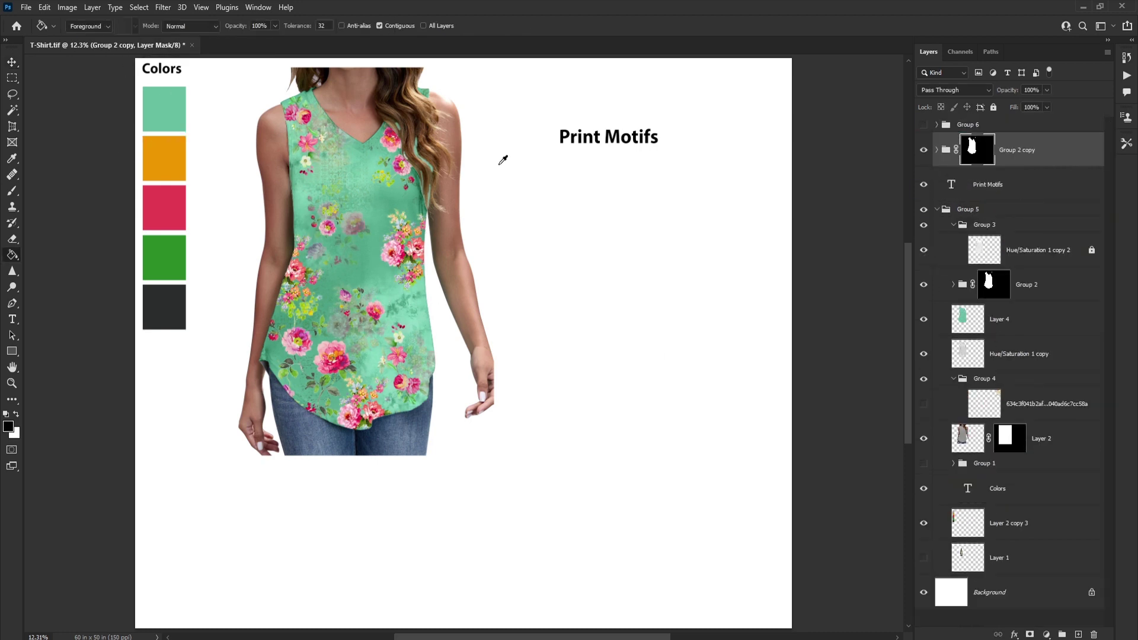
{"action": "left_click_drag", "start_coordinate": [537, 172], "coordinate": [719, 447]}
{"action": "key", "text": "ctrl+shift+alt+n"}
{"action": "key", "text": "alt+BackSpace"}
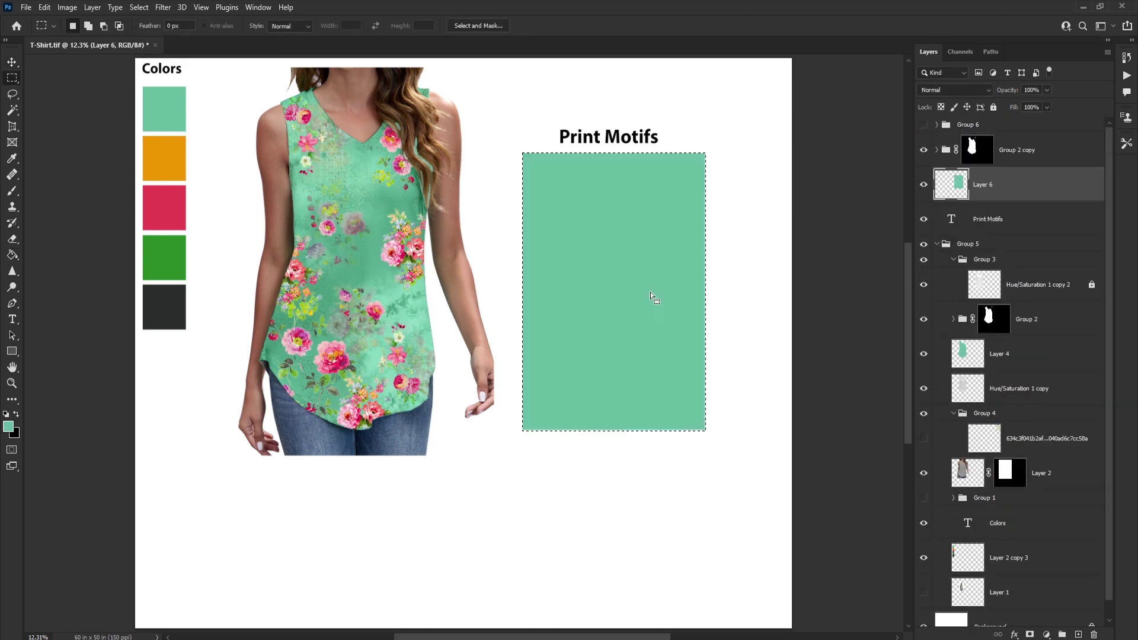
{"action": "key", "text": "ctrl+d"}
Step: Move the copied pattern onto the right-hand panel and mask it to the panel area
{"action": "key", "text": "alt+bracketright"}
{"action": "key", "text": "ctrl+t"}
{"action": "left_click_drag", "start_coordinate": [338, 209], "coordinate": [625, 236]}
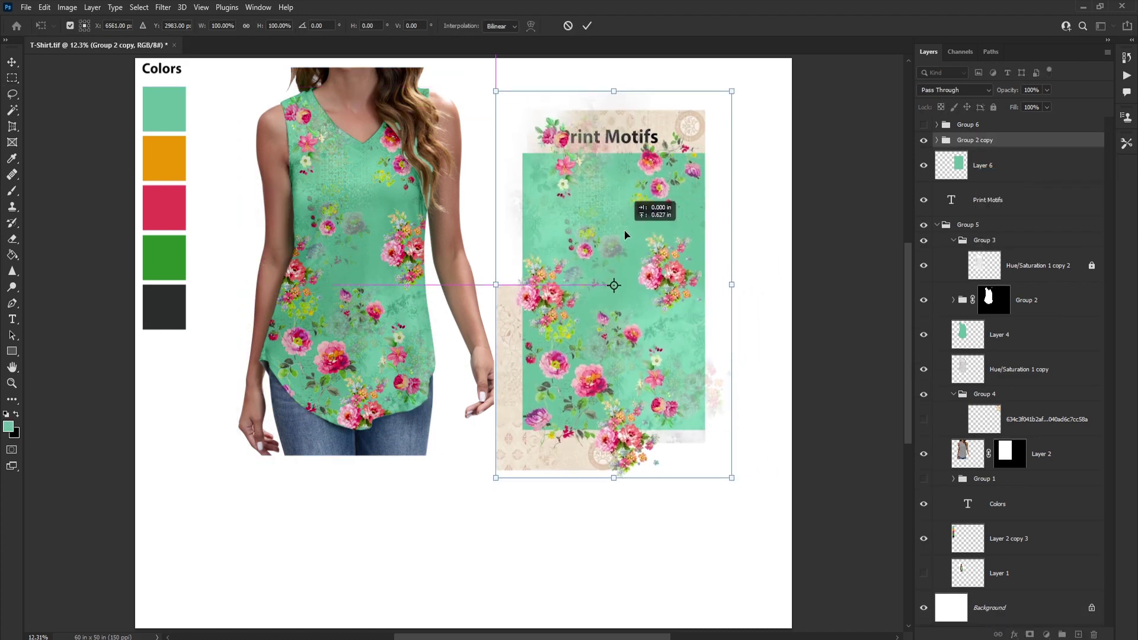
{"action": "left_click", "coordinate": [1031, 633]}
Step: Retitle the panel heading as regular-weight 'Color-1'
{"action": "key", "text": "t"}
{"action": "left_click_drag", "start_coordinate": [605, 137], "coordinate": [693, 143]}
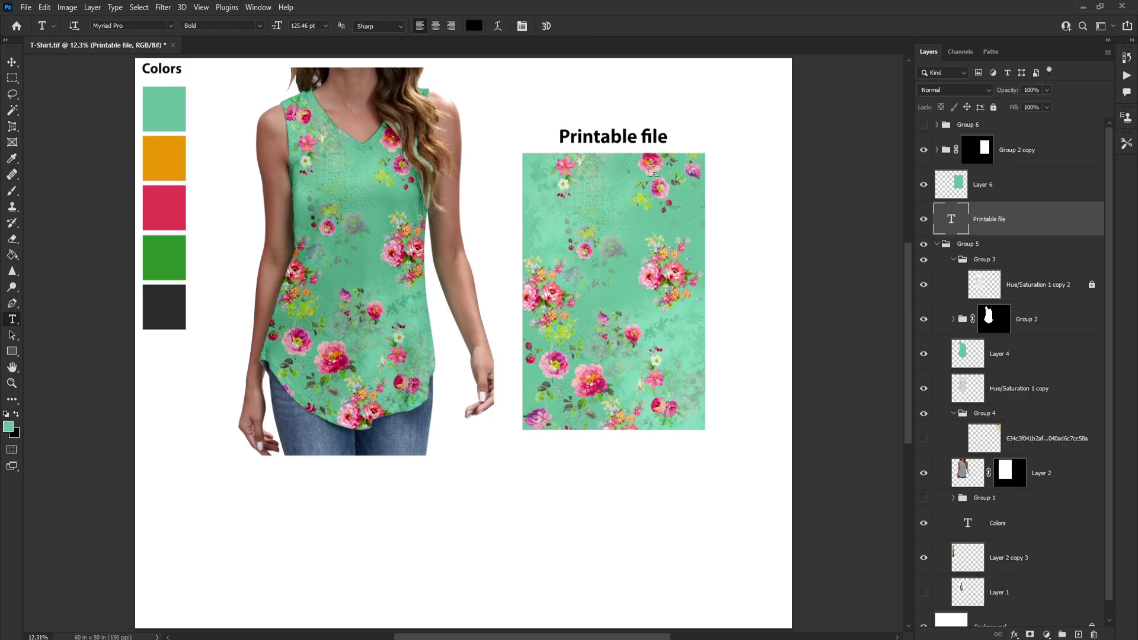
{"action": "key", "text": "ctrl+a"}
{"action": "left_click", "coordinate": [260, 25]}
{"action": "left_click", "coordinate": [201, 34]}
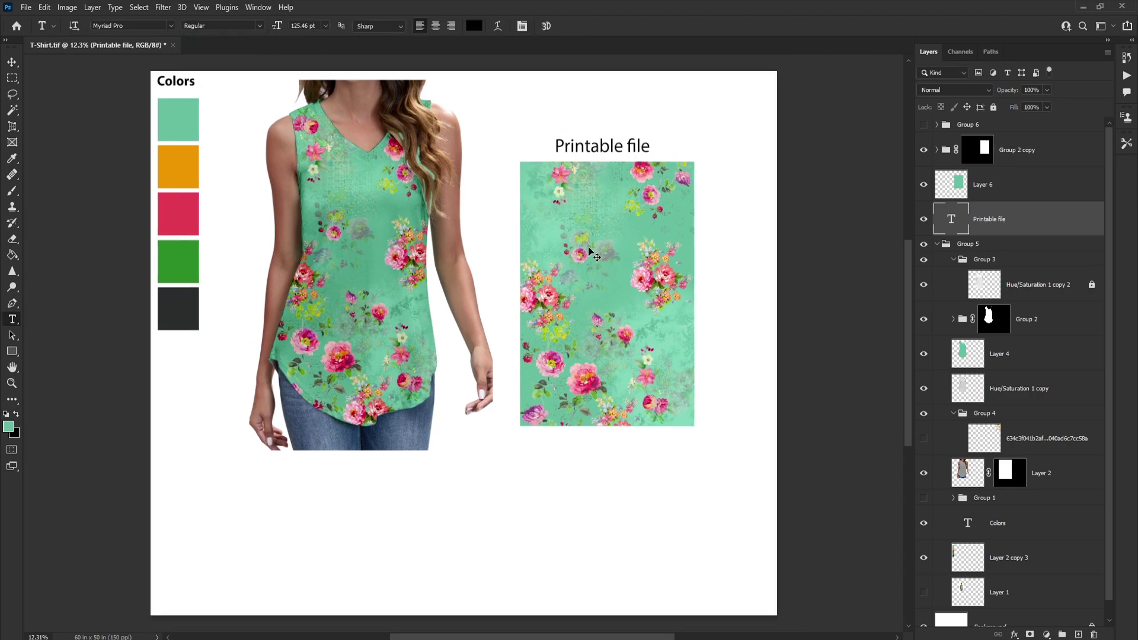
{"action": "key", "text": "BackSpace"}
{"action": "type", "text": "-1"}
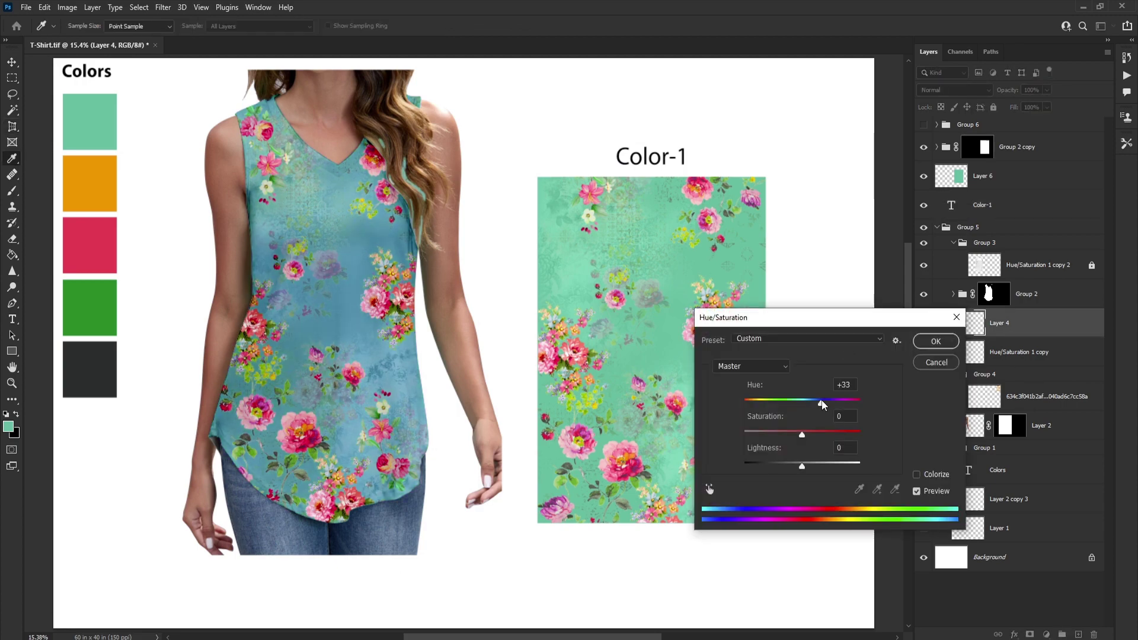
Step: Apply the blue hue shift to the shirt and check the base colour without the floral print
{"action": "key", "text": "Return"}
{"action": "left_click", "coordinate": [924, 295]}
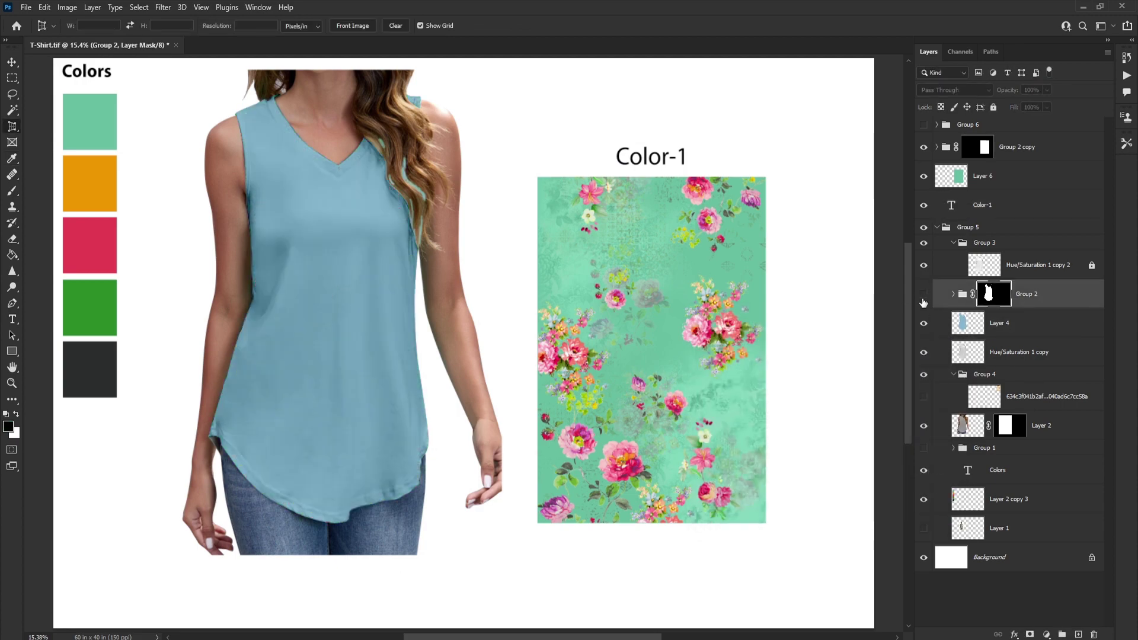
{"action": "left_click", "coordinate": [1046, 634]}
Step: Add a Hue/Saturation adjustment clipped to the floral print, shifting flower hue and lightness +11
{"action": "left_click", "coordinate": [1044, 506]}
{"action": "left_click", "coordinate": [679, 237]}
{"action": "left_click", "coordinate": [634, 257]}
{"action": "left_click_drag", "start_coordinate": [669, 264], "coordinate": [652, 270]}
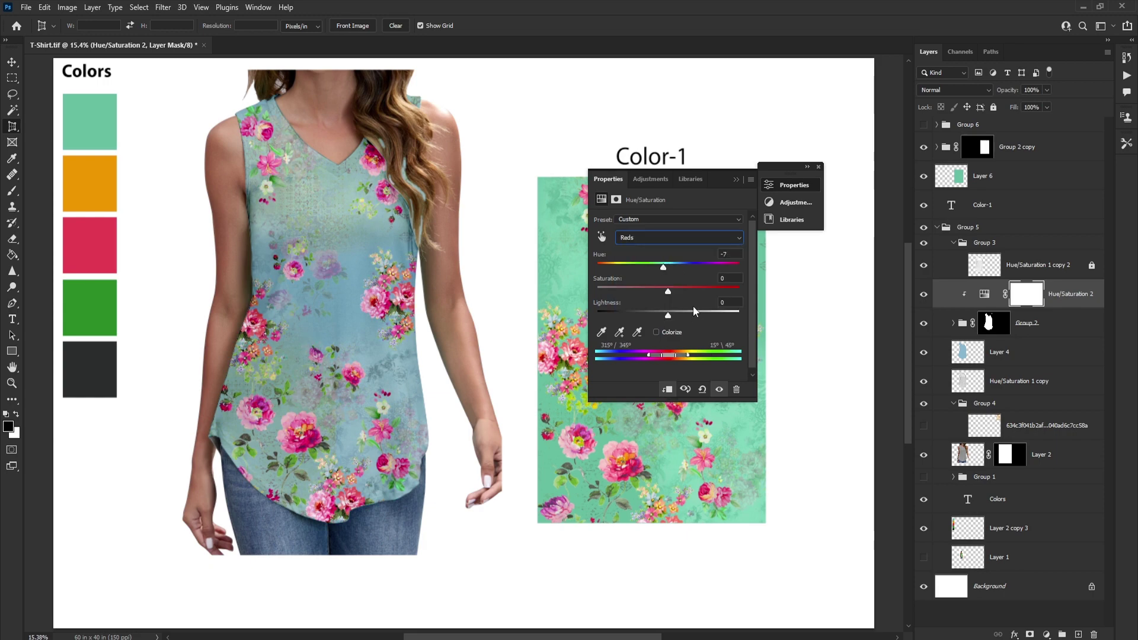
{"action": "left_click_drag", "start_coordinate": [668, 315], "coordinate": [676, 316]}
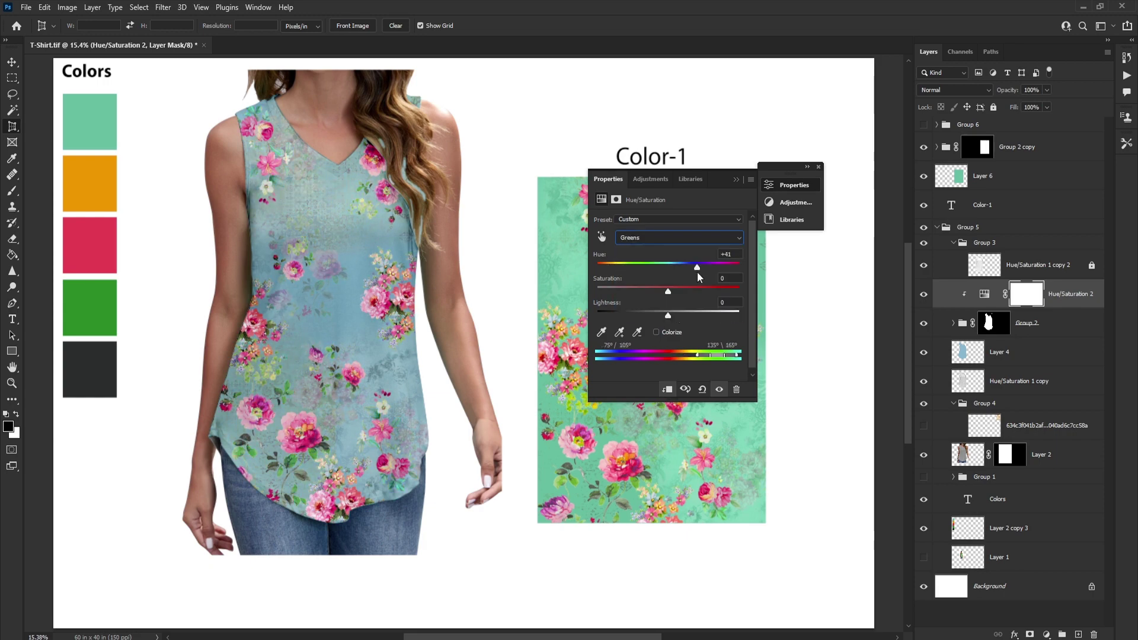
{"action": "left_click", "coordinate": [566, 346]}
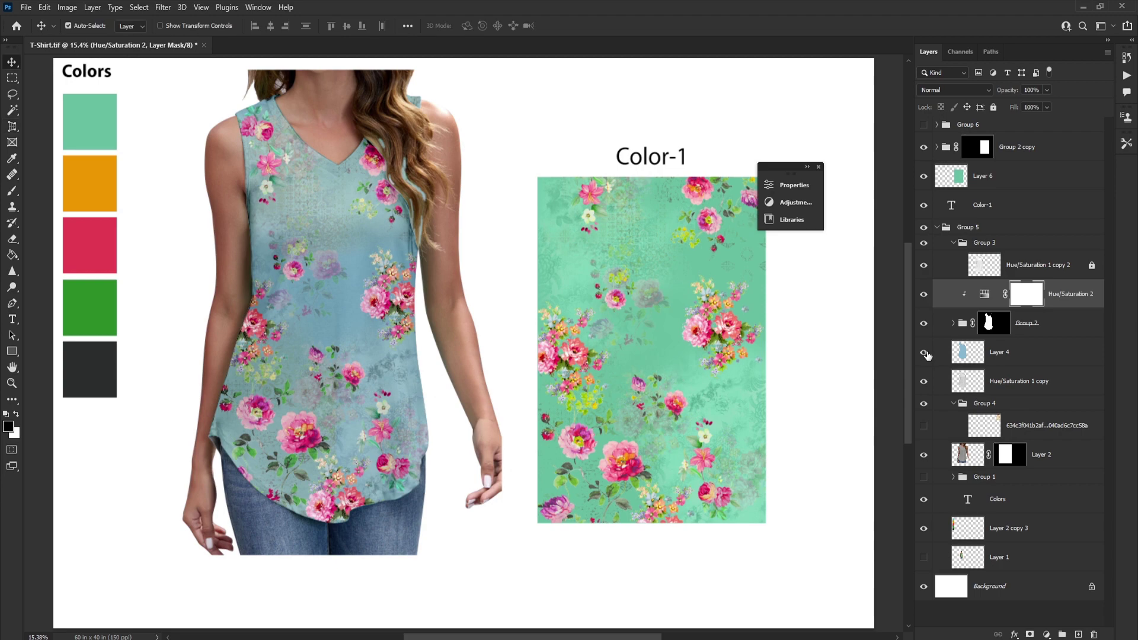
Step: Sample the shirt's light blue for the panel fill and copy the blue adjustment onto the panel
{"action": "left_click", "coordinate": [924, 352], "text": "alt"}
{"action": "key", "text": "g"}
{"action": "left_click", "coordinate": [377, 293], "text": "alt"}
{"action": "left_click", "coordinate": [924, 352], "text": "alt"}
{"action": "left_click", "coordinate": [951, 176]}
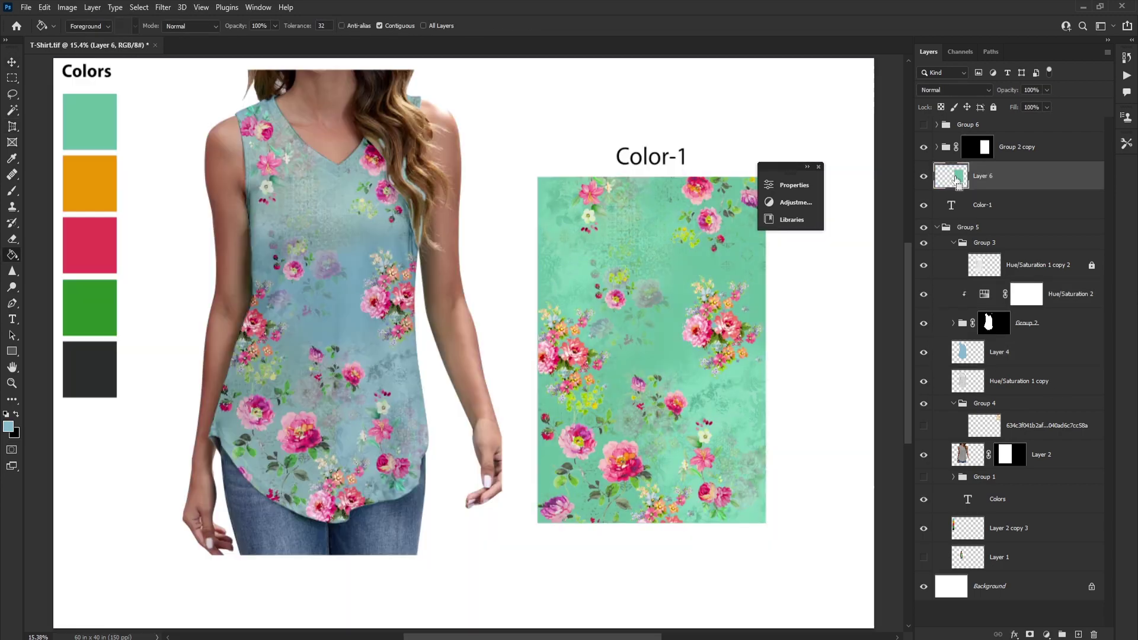
{"action": "left_click_drag", "start_coordinate": [1050, 294], "coordinate": [1007, 135], "text": "alt"}
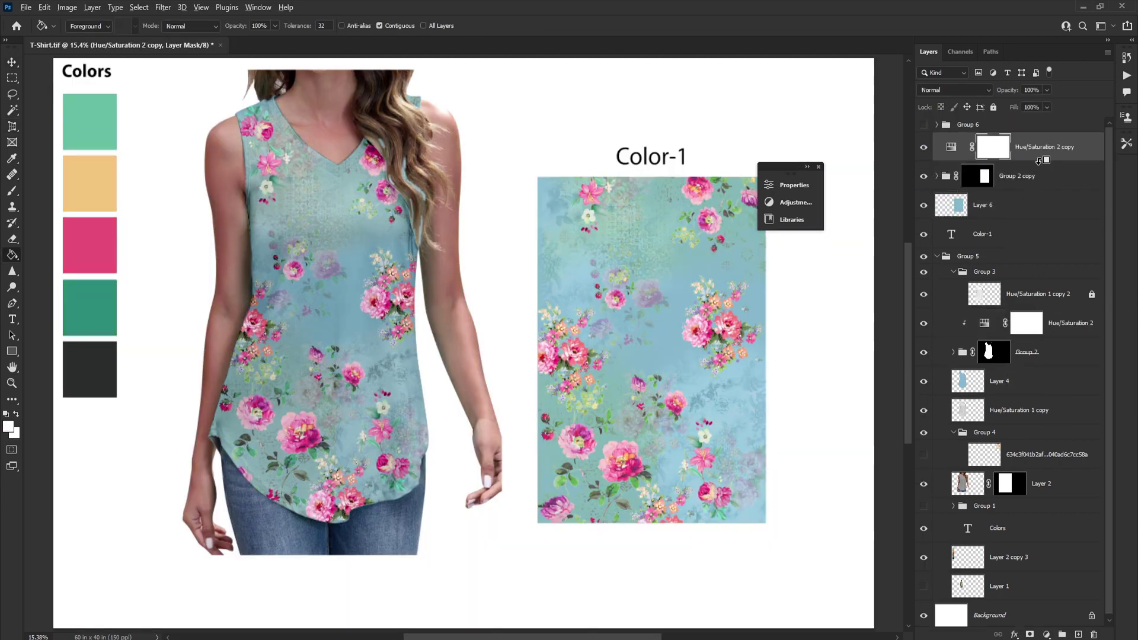
{"action": "double_click", "coordinate": [682, 157]}
{"action": "type", "text": "2"}
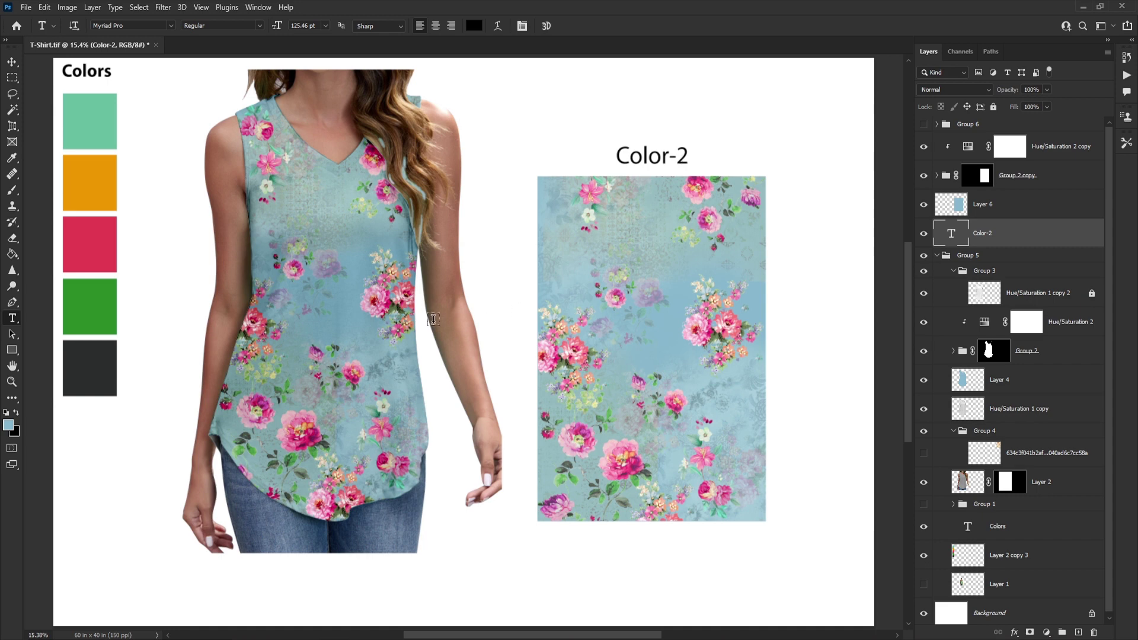
Step: Shift the shirt pattern layer's hue toward pink with Hue/Saturation
{"action": "left_click", "coordinate": [1012, 380]}
{"action": "key", "text": "ctrl+u"}
{"action": "left_click_drag", "start_coordinate": [802, 402], "coordinate": [845, 403]}
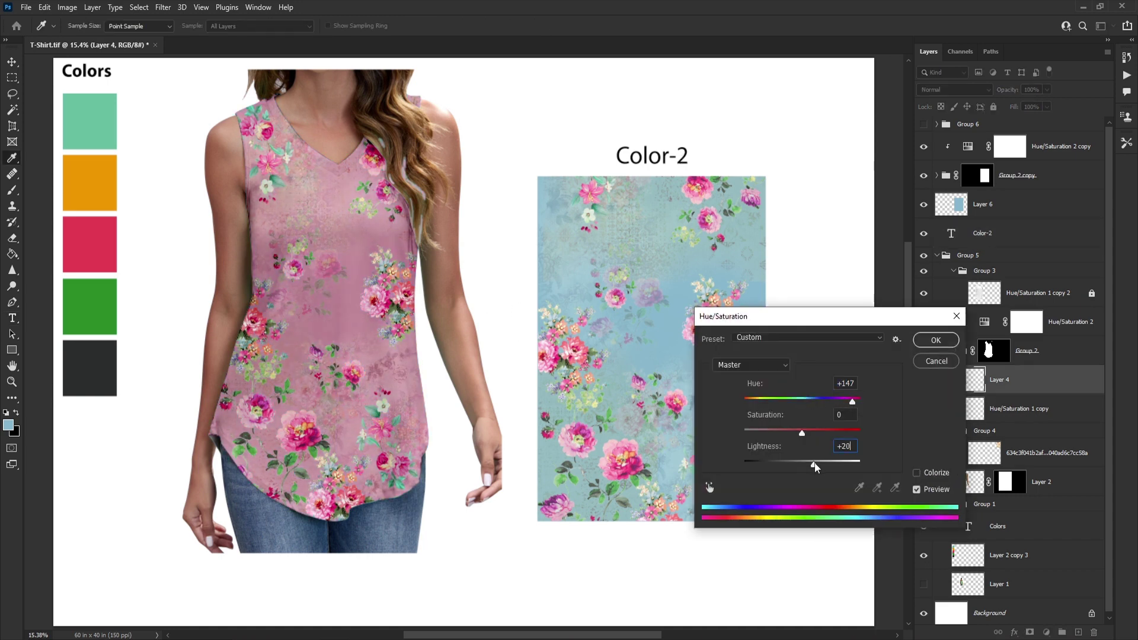
{"action": "left_click", "coordinate": [936, 340]}
Step: Add a Color Balance adjustment and a Hue/Saturation adjustment shifting the green tones' hue
{"action": "key", "text": "t"}
{"action": "left_click", "coordinate": [1027, 322]}
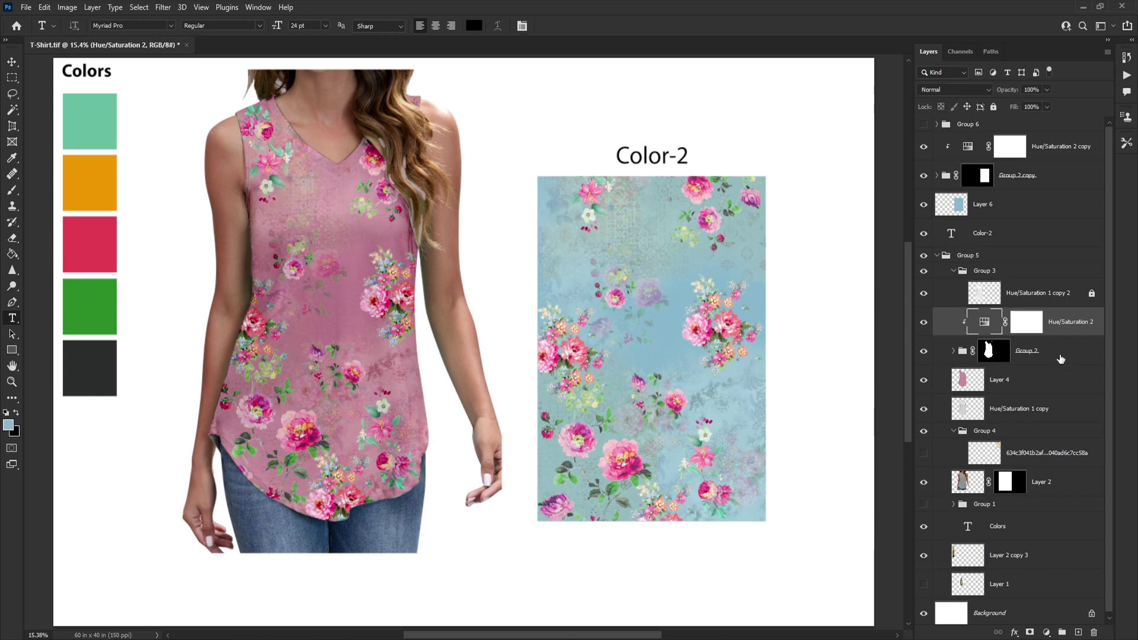
{"action": "key", "text": "ctrl+b"}
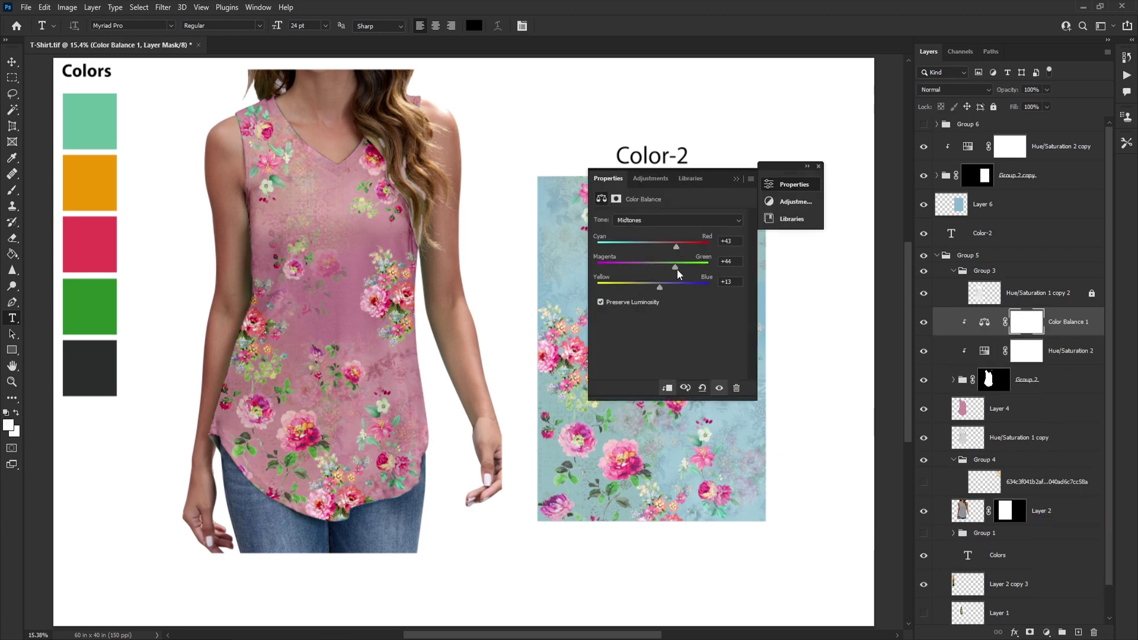
{"action": "left_click", "coordinate": [1001, 318]}
{"action": "left_click", "coordinate": [1046, 633]}
{"action": "left_click", "coordinate": [1055, 562]}
{"action": "left_click", "coordinate": [679, 236]}
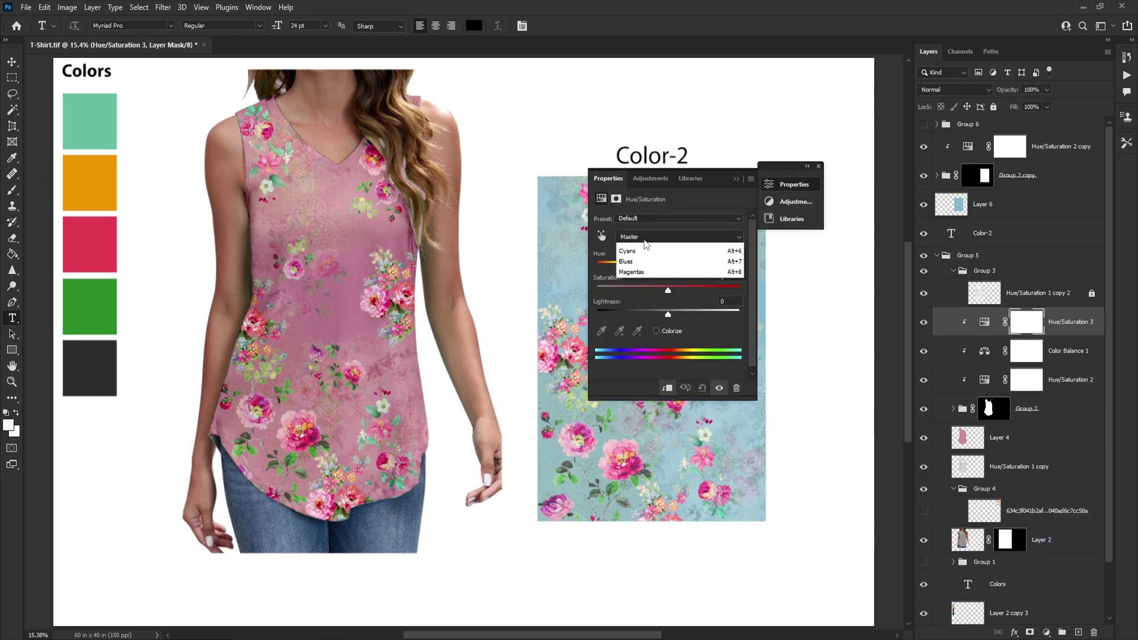
{"action": "left_click", "coordinate": [640, 270]}
{"action": "left_click_drag", "start_coordinate": [668, 267], "coordinate": [698, 267]}
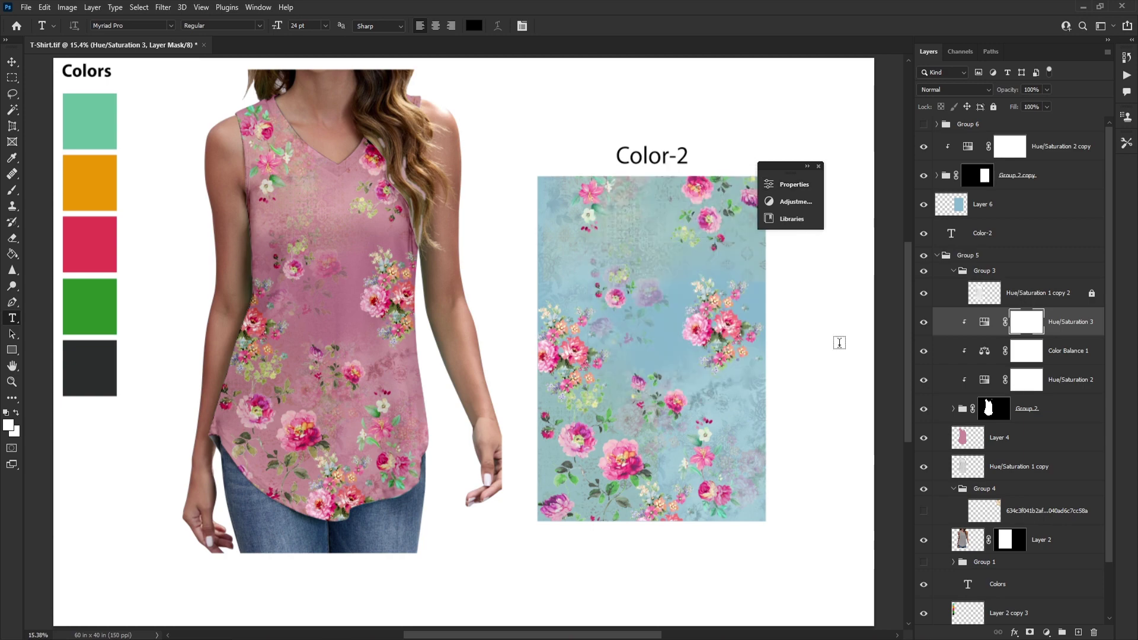
{"action": "left_click", "coordinate": [984, 379]}
Step: Copy the three adjustments onto the pattern panel and fill the panel background with the shirt's pink
{"action": "left_click", "coordinate": [1067, 322], "text": "shift"}
{"action": "left_click_drag", "start_coordinate": [1067, 322], "coordinate": [1064, 164]}
{"action": "scroll", "coordinate": [1064, 164], "scroll_direction": "down", "scroll_amount": 1}
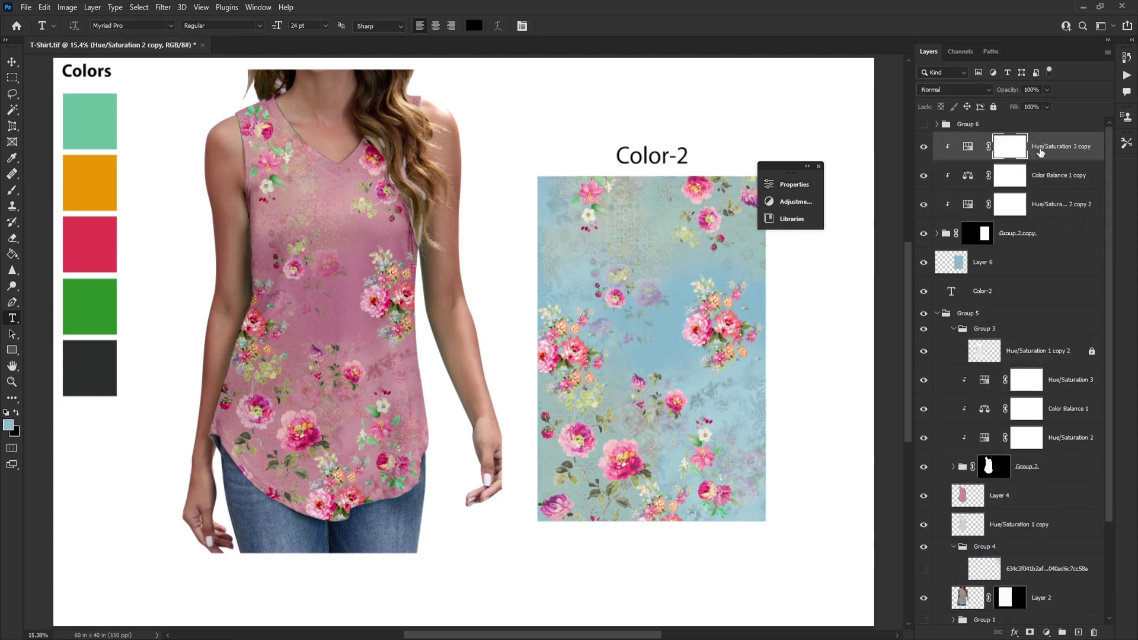
{"action": "left_click", "coordinate": [1000, 495]}
{"action": "key", "text": "g"}
{"action": "left_click", "coordinate": [924, 495], "text": "alt"}
{"action": "left_click", "coordinate": [952, 262], "text": "ctrl"}
{"action": "left_click", "coordinate": [652, 189]}
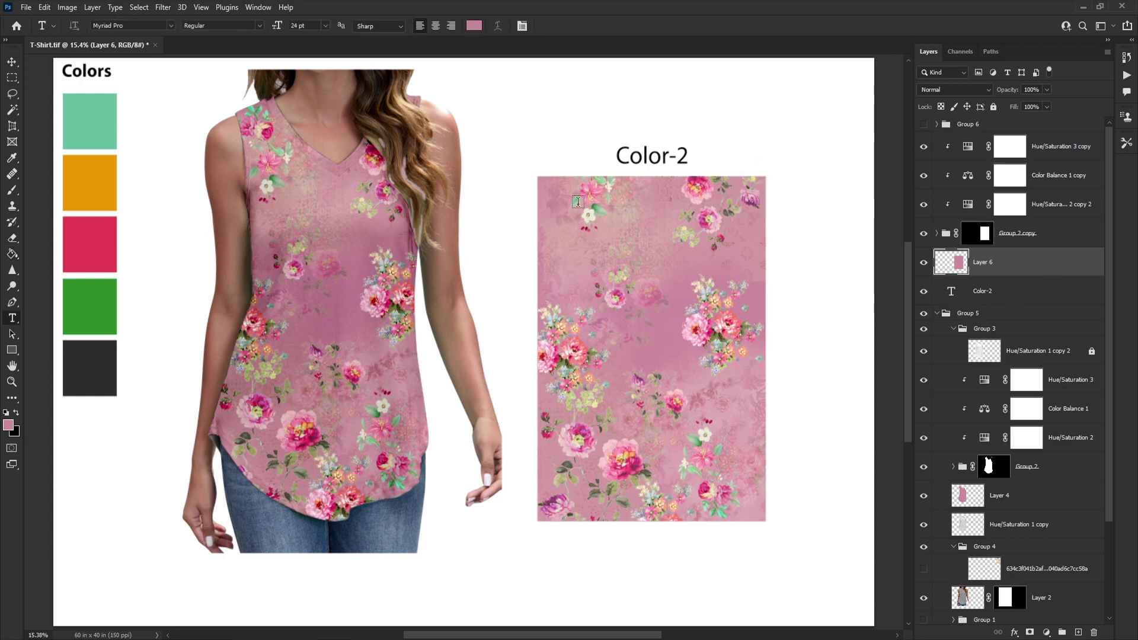
{"action": "double_click", "coordinate": [682, 155]}
Step: Finish the 'Color-3' label, then shift the shirt layer's hue to a lighter beige
{"action": "type", "text": "3"}
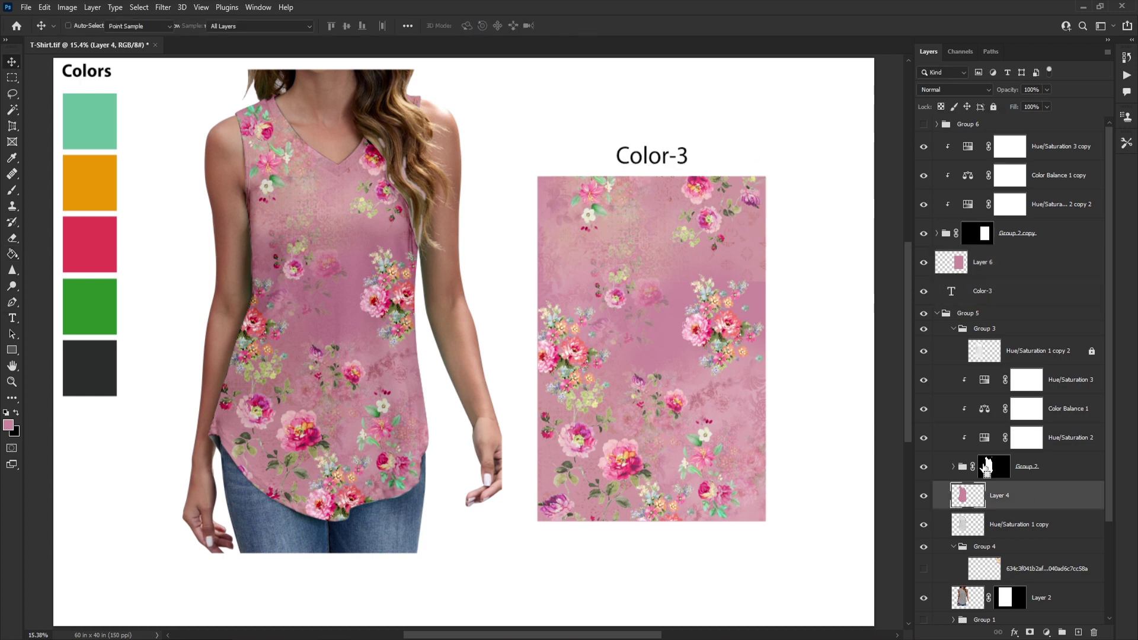
{"action": "left_click", "coordinate": [1034, 501]}
{"action": "key", "text": "ctrl+u"}
{"action": "left_click_drag", "start_coordinate": [802, 401], "coordinate": [832, 402]}
{"action": "left_click_drag", "start_coordinate": [803, 464], "coordinate": [813, 465]}
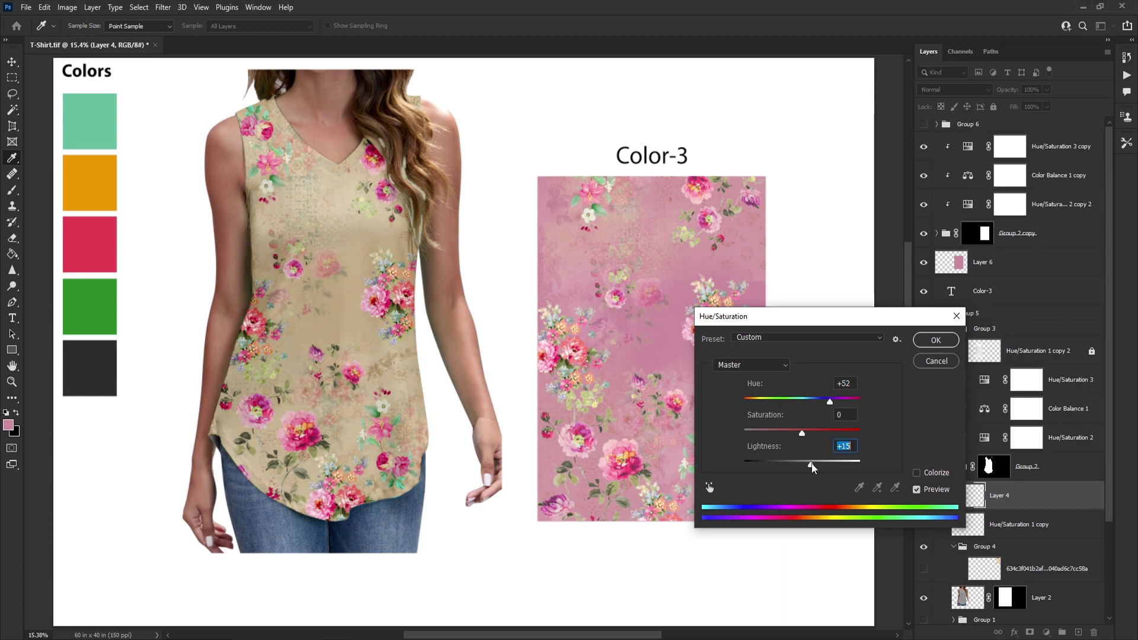
{"action": "key", "text": "Return"}
Step: Sample the shirt's beige and limit Hue/Saturation 3 to cyan tones
{"action": "left_click", "coordinate": [923, 495], "text": "alt"}
{"action": "key", "text": "g"}
{"action": "left_click", "coordinate": [313, 282], "text": "alt"}
{"action": "left_click", "coordinate": [924, 495], "text": "alt"}
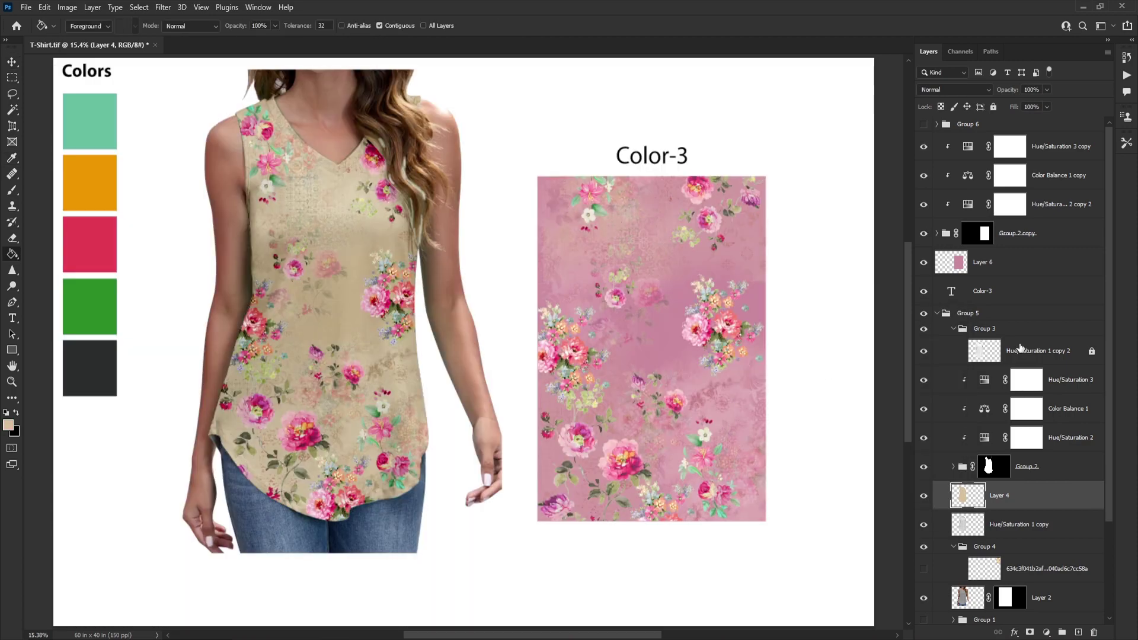
{"action": "double_click", "coordinate": [985, 379]}
{"action": "left_click", "coordinate": [688, 237]}
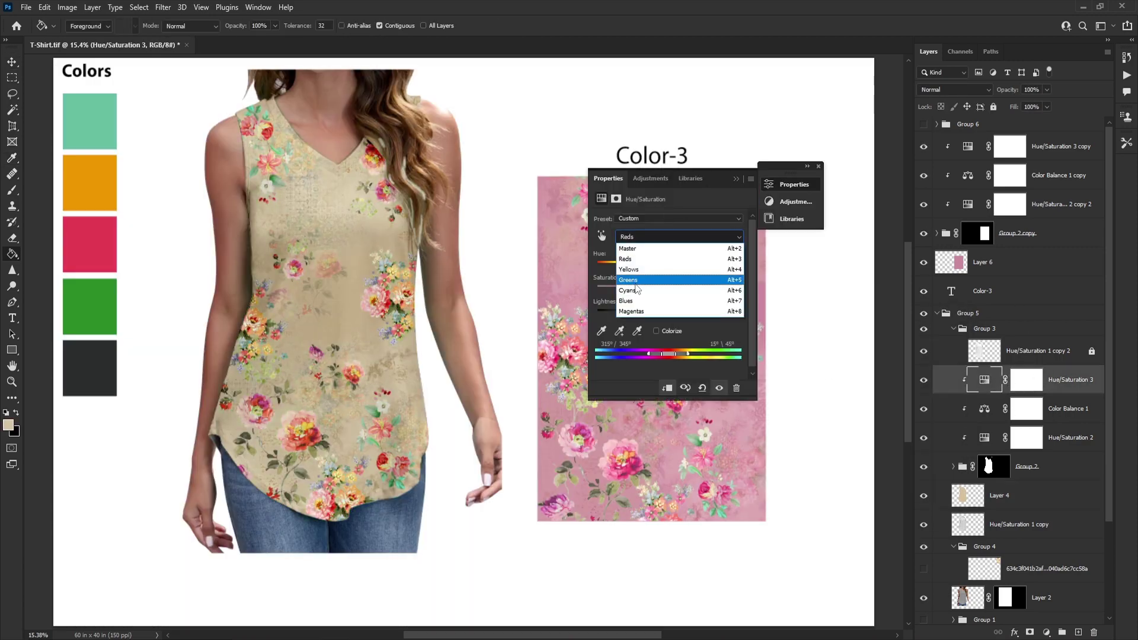
{"action": "left_click", "coordinate": [690, 268]}
{"action": "left_click", "coordinate": [736, 178]}
Step: Fill the panel background beige and replace its pink adjustments with the shirt's three adjustments
{"action": "left_click", "coordinate": [984, 263]}
{"action": "left_click", "coordinate": [652, 349]}
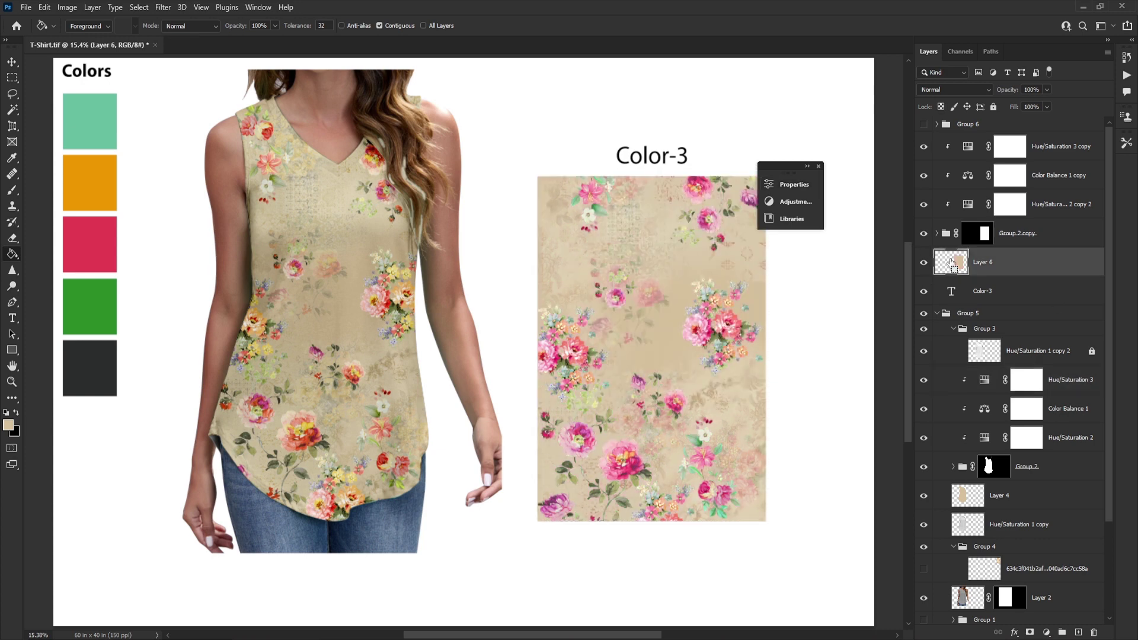
{"action": "left_click_drag", "start_coordinate": [924, 146], "coordinate": [924, 204]}
{"action": "left_click", "coordinate": [1061, 383]}
{"action": "left_click_drag", "start_coordinate": [1060, 383], "coordinate": [1071, 244]}
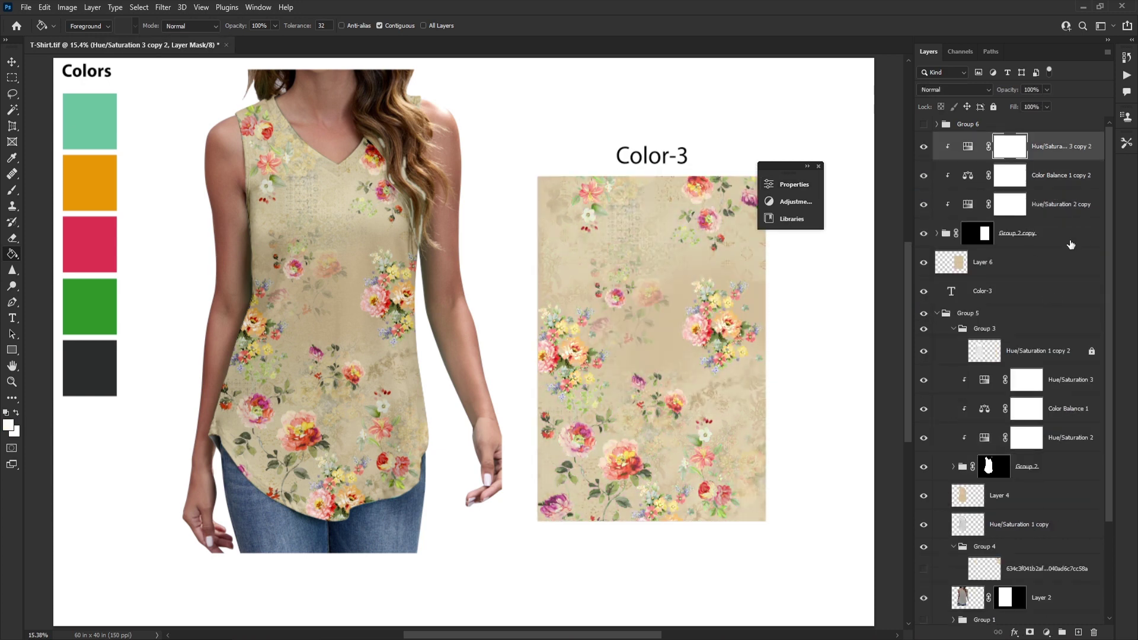
{"action": "key", "text": "t"}
{"action": "left_click", "coordinate": [708, 157]}
{"action": "type", "text": "4"}
Step: Shift the shirt pattern layer's hue and lightness to a soft grey
{"action": "left_click", "coordinate": [1000, 496]}
{"action": "key", "text": "ctrl+u"}
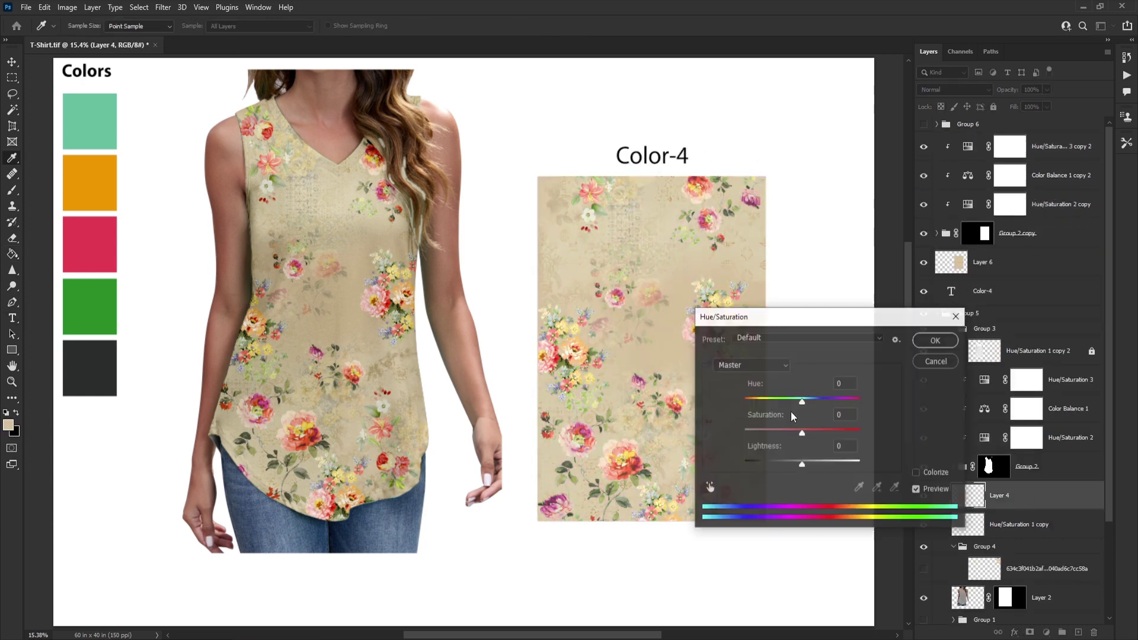
{"action": "left_click_drag", "start_coordinate": [802, 402], "coordinate": [856, 402]}
{"action": "left_click_drag", "start_coordinate": [802, 465], "coordinate": [804, 467]}
{"action": "key", "text": "Return"}
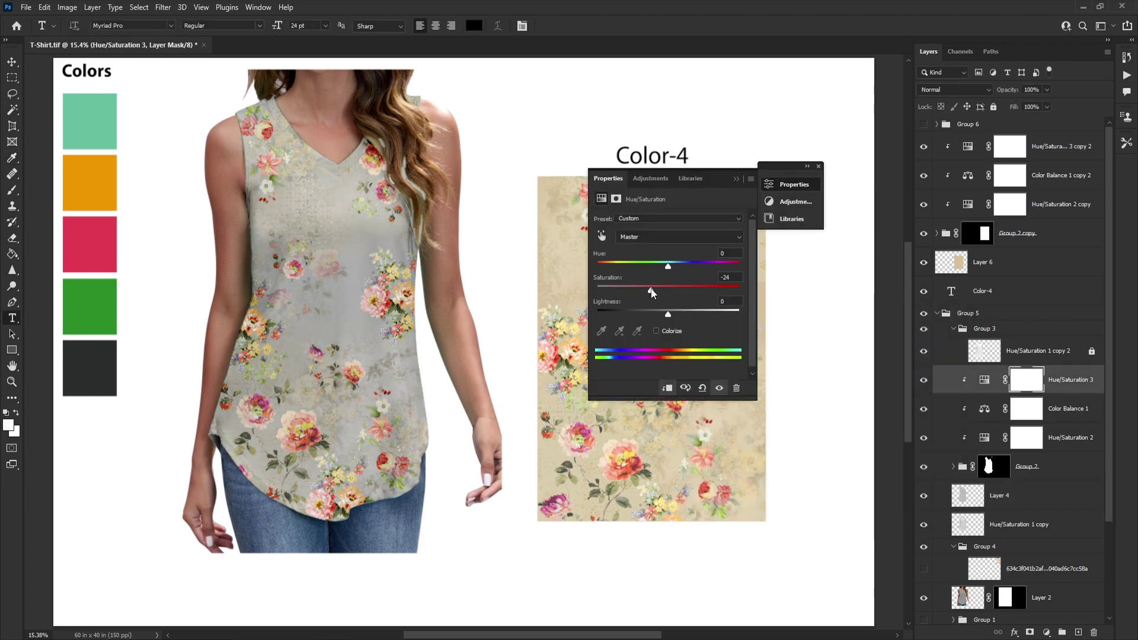
Step: Shift the yellow flower tones toward pink in Hue/Saturation 3
{"action": "left_click", "coordinate": [679, 237]}
{"action": "left_click", "coordinate": [653, 264]}
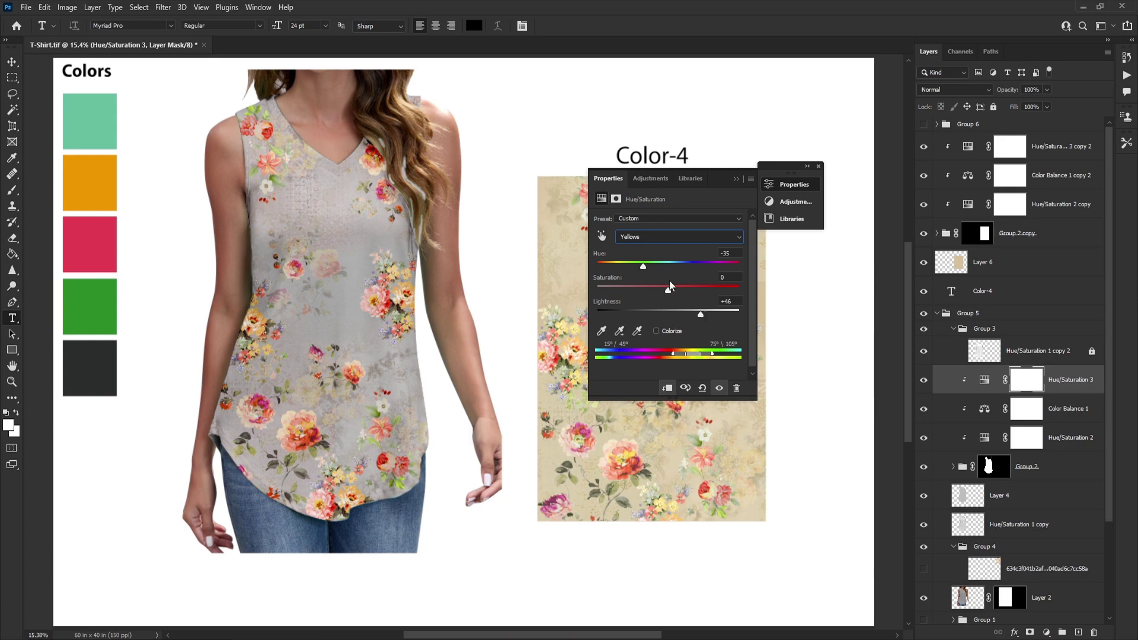
{"action": "left_click_drag", "start_coordinate": [670, 286], "coordinate": [680, 264]}
{"action": "left_click", "coordinate": [970, 397]}
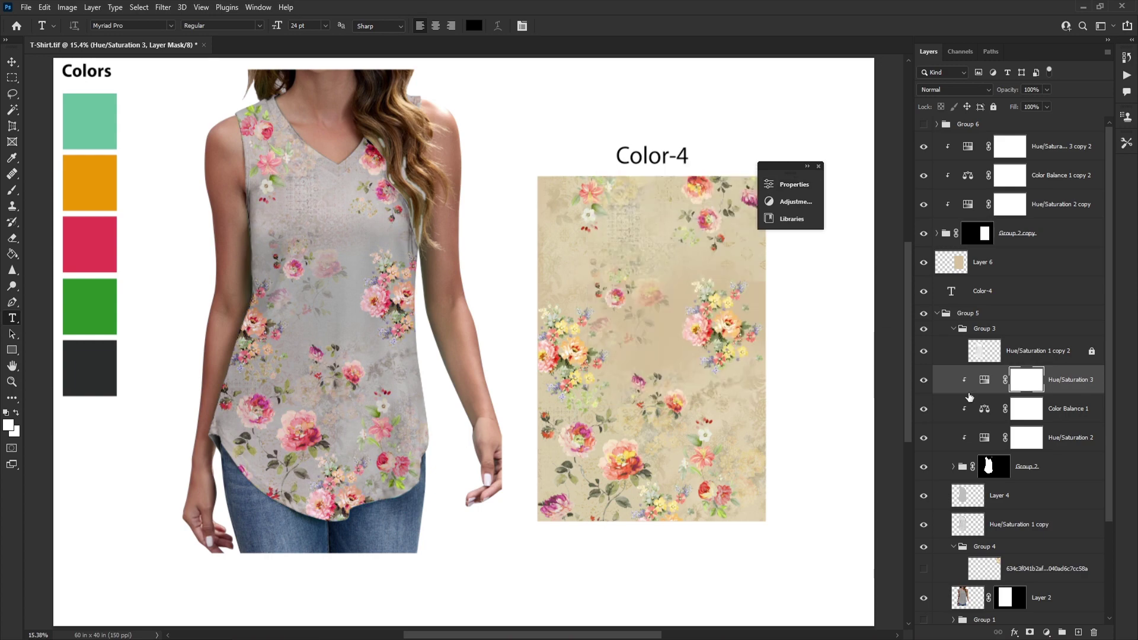
Step: Copy the shirt's three adjustments onto the pattern panel and fill its background grey
{"action": "left_click", "coordinate": [1002, 439], "text": "shift"}
{"action": "left_click_drag", "start_coordinate": [1002, 438], "coordinate": [1023, 174]}
{"action": "left_click", "coordinate": [1027, 463]}
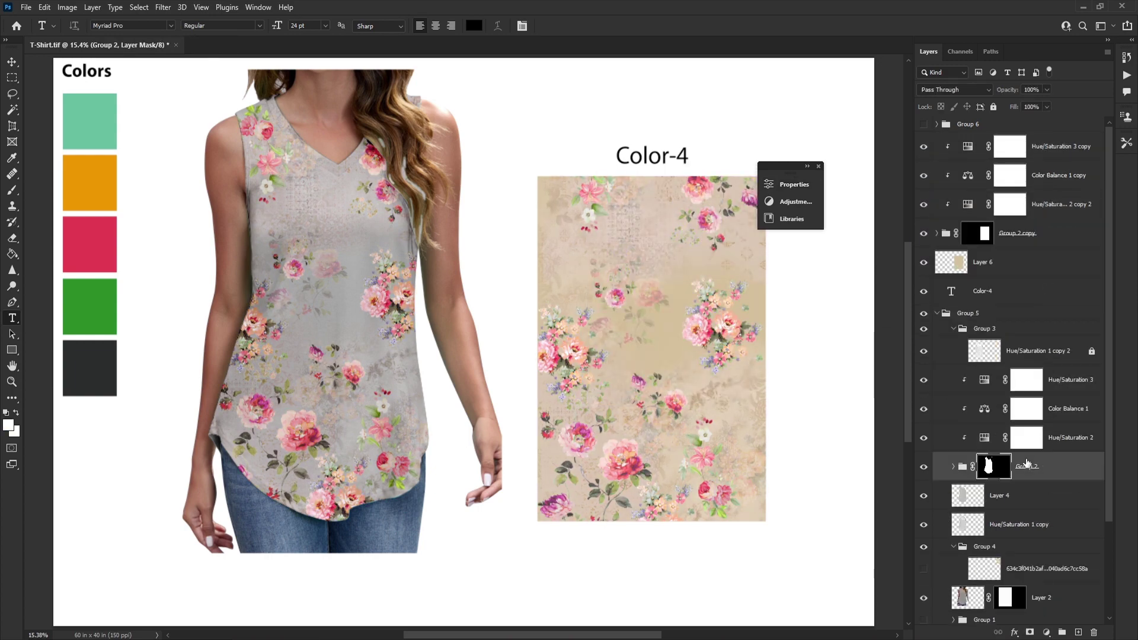
{"action": "left_click", "coordinate": [1002, 496]}
{"action": "key", "text": "g"}
{"action": "left_click", "coordinate": [952, 263], "text": "ctrl"}
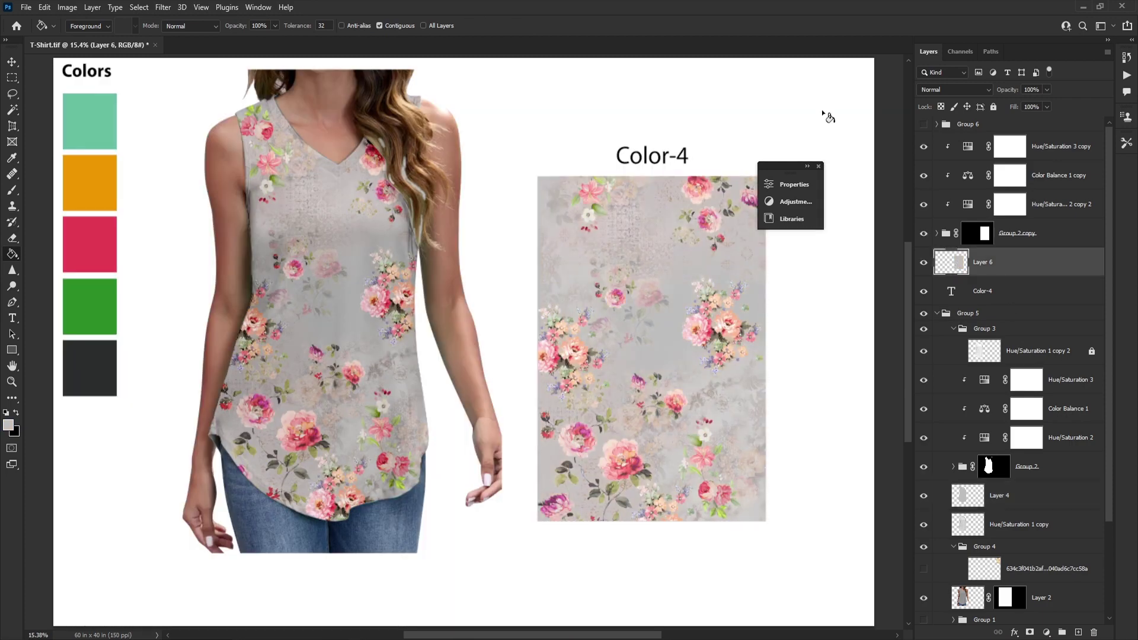